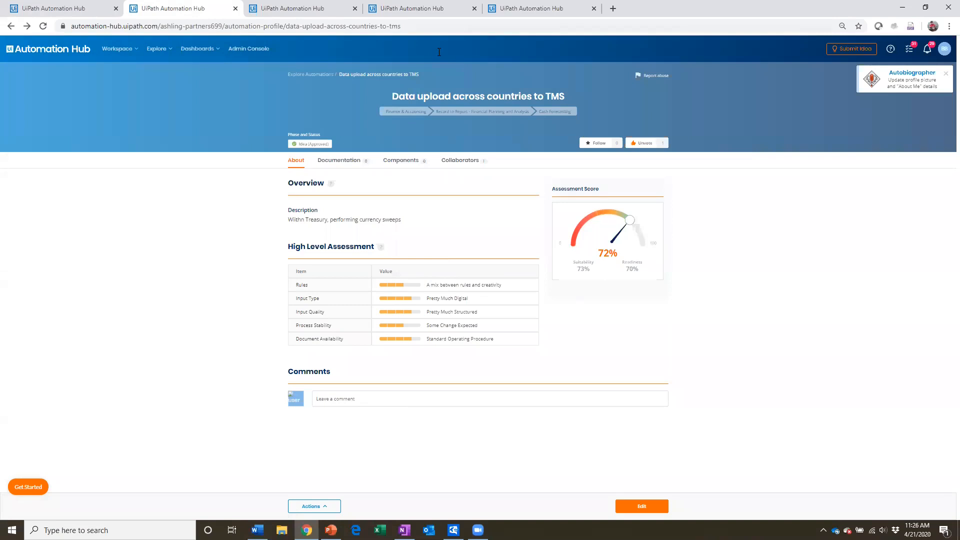
Step: Circle the phase and status, assessment sections and score, underline the high-level assessment items, and clear the freehand annotations
mouse_move(312, 109)
mouse_down()
mouse_move(269, 125)
mouse_move(312, 163)
mouse_move(345, 149)
mouse_move(342, 126)
mouse_up()
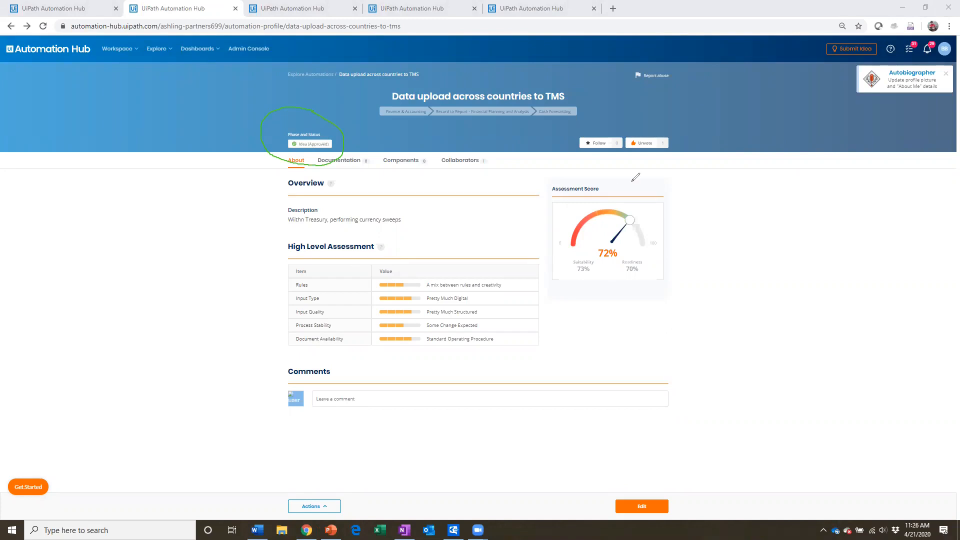
mouse_move(283, 169)
mouse_down()
mouse_move(240, 237)
mouse_move(300, 363)
mouse_move(474, 383)
mouse_up()
mouse_move(588, 352)
mouse_down()
mouse_move(660, 310)
mouse_move(674, 253)
mouse_move(652, 203)
mouse_move(484, 166)
mouse_move(290, 159)
mouse_move(279, 169)
mouse_up()
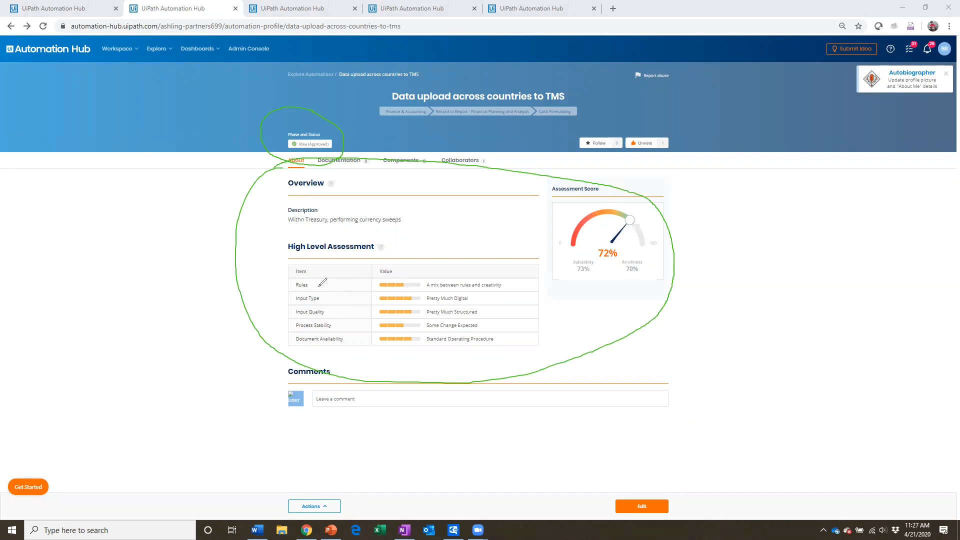
drag(296, 288, 314, 290)
drag(295, 300, 310, 300)
drag(296, 317, 323, 319)
mouse_move(299, 330)
mouse_down()
mouse_move(330, 329)
mouse_move(309, 344)
mouse_move(337, 344)
mouse_up()
mouse_move(635, 184)
mouse_down()
mouse_move(610, 173)
mouse_move(541, 183)
mouse_move(517, 271)
mouse_move(554, 309)
mouse_move(655, 289)
mouse_move(665, 191)
mouse_move(639, 175)
mouse_up()
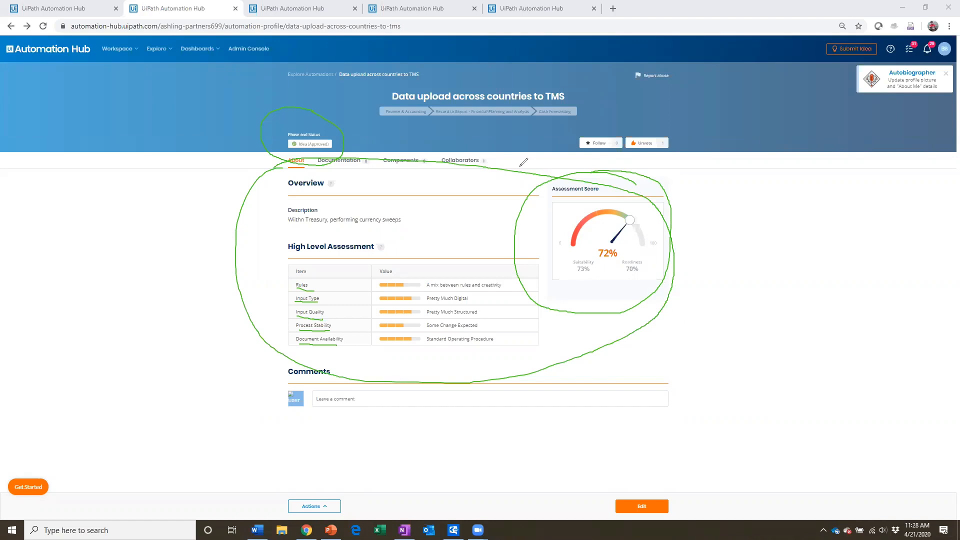
click(605, 70)
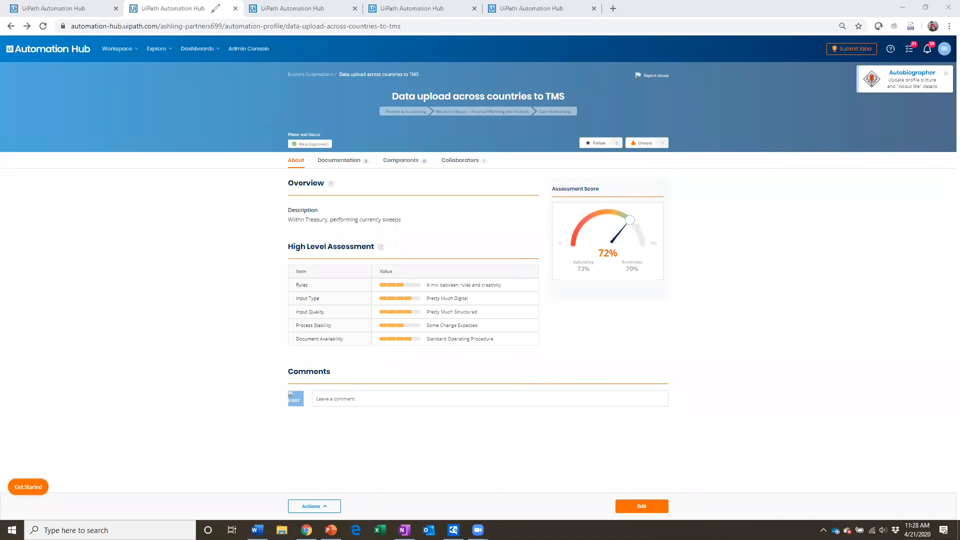
click(211, 21)
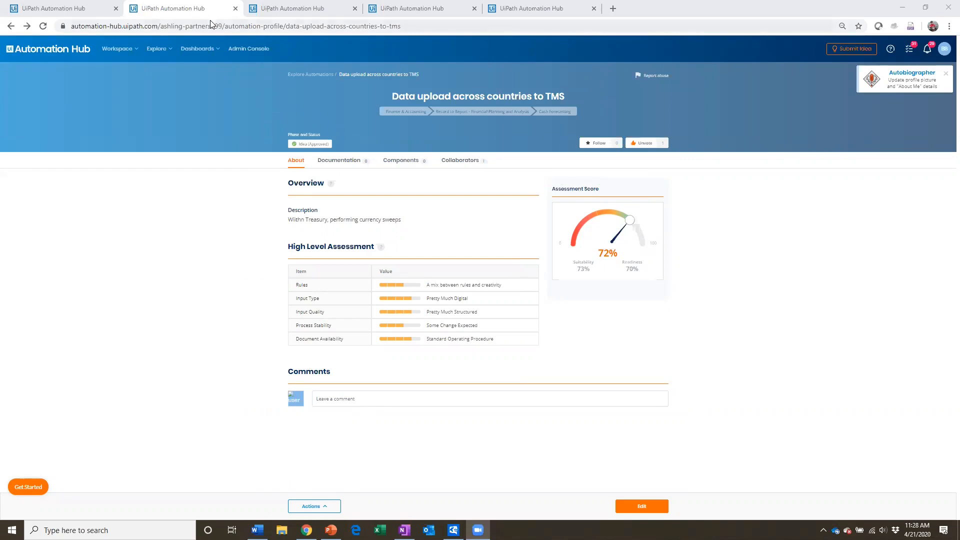
Step: Review the Clearing of Rebates Credits profile, including its detailed assessment, applications used, benefits, challenges and comments
click(295, 8)
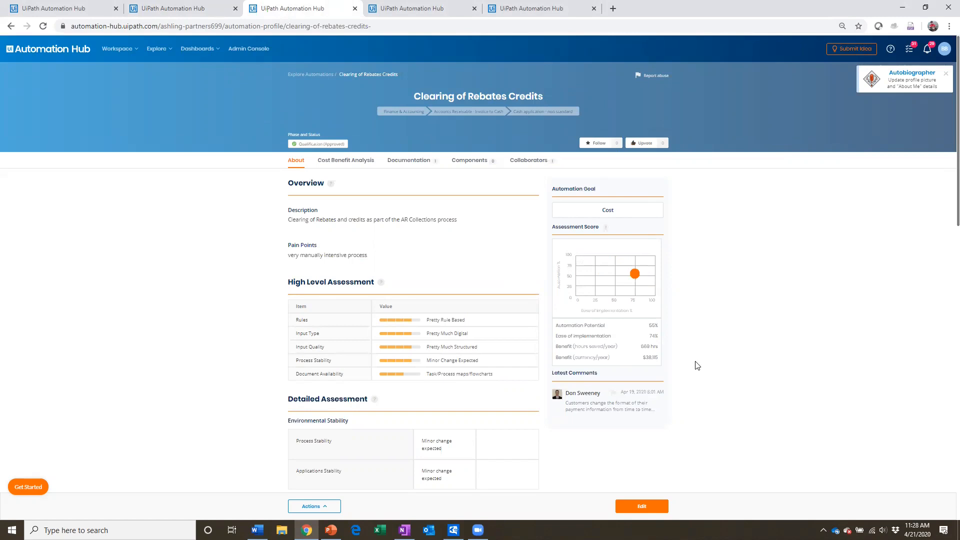
scroll(699, 367, down, 1)
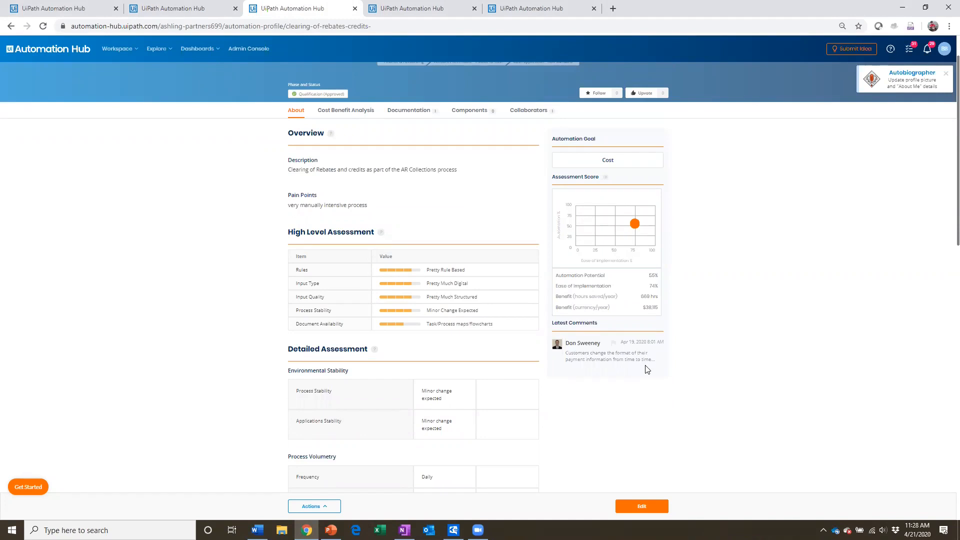
scroll(644, 369, down, 2)
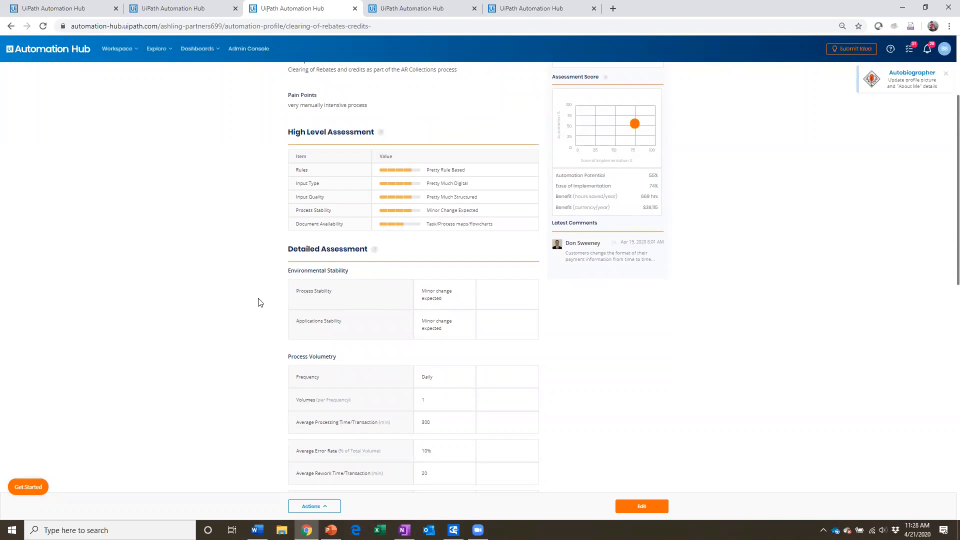
scroll(258, 302, down, 3)
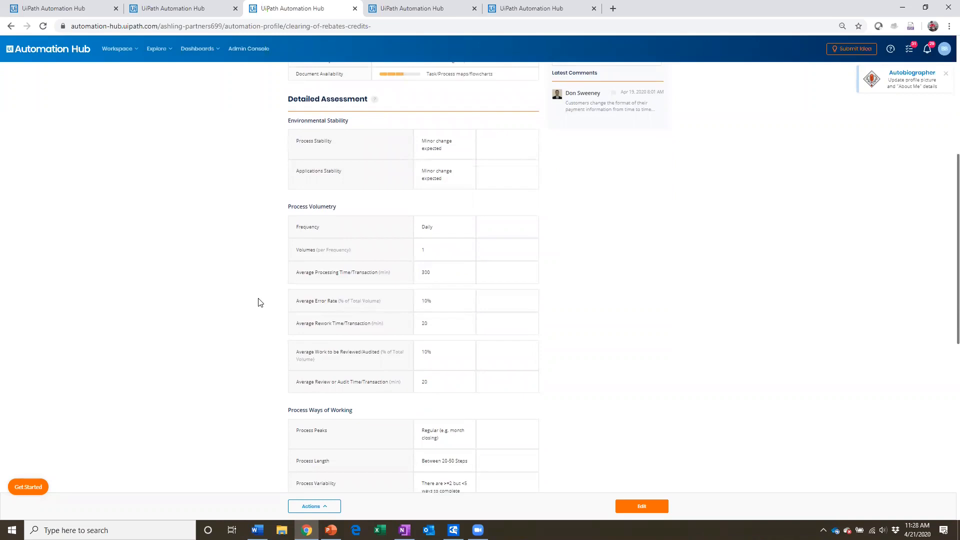
scroll(259, 302, down, 4)
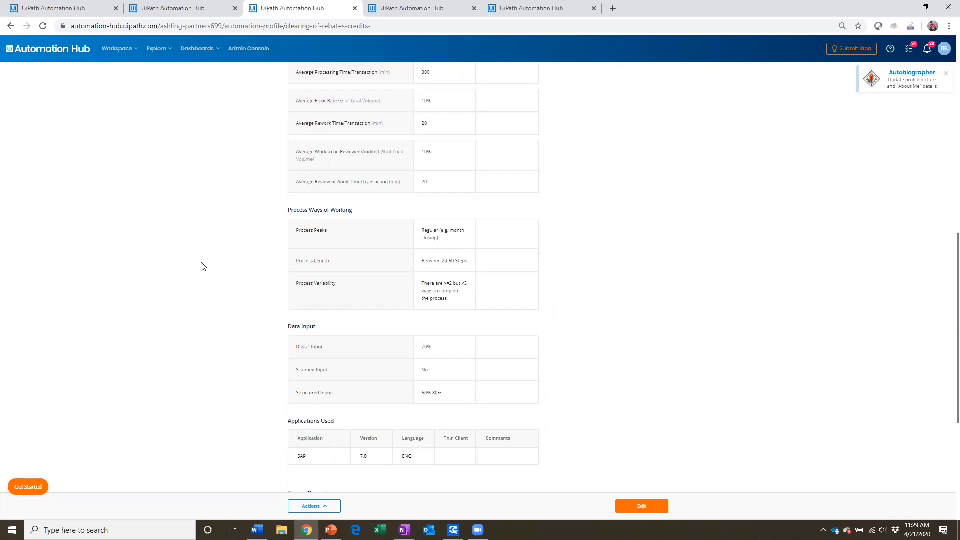
scroll(201, 266, down, 1)
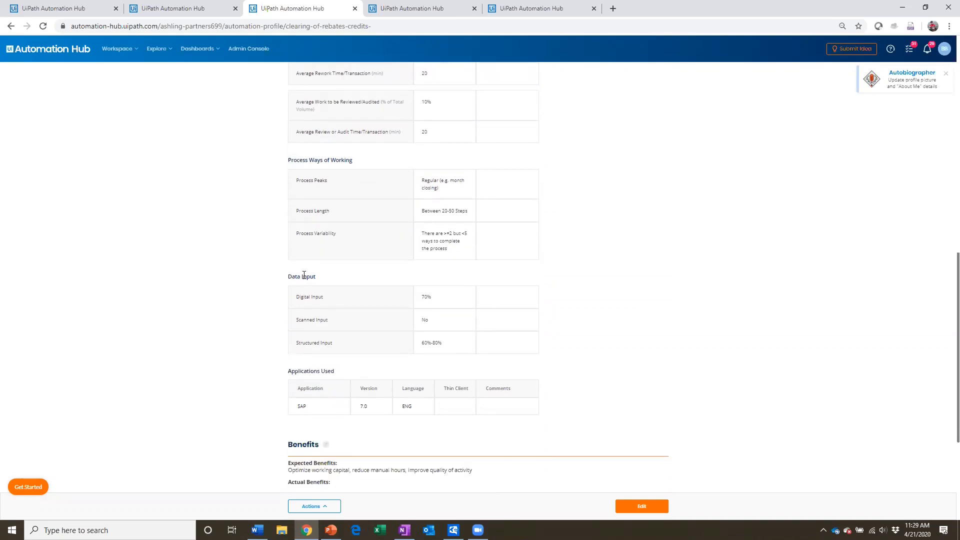
scroll(303, 275, down, 1)
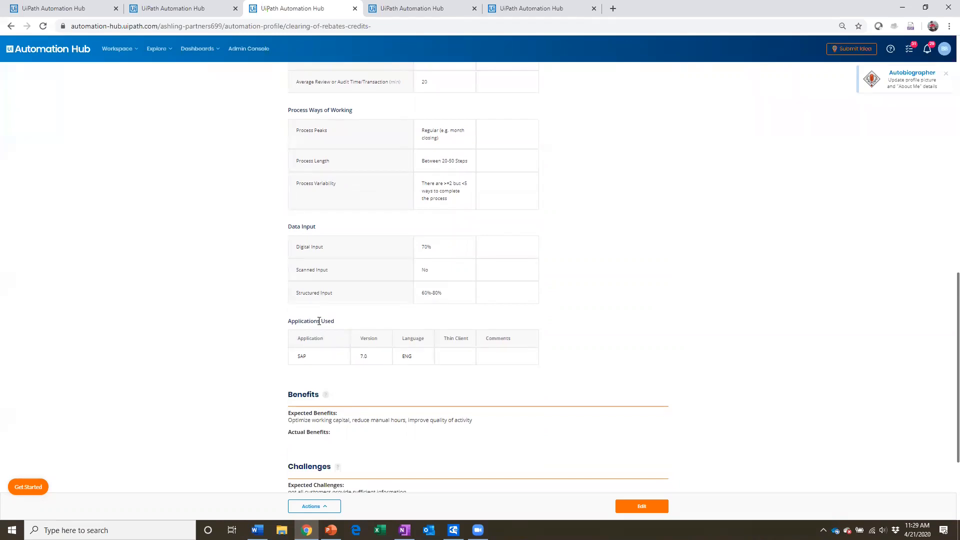
scroll(233, 393, down, 2)
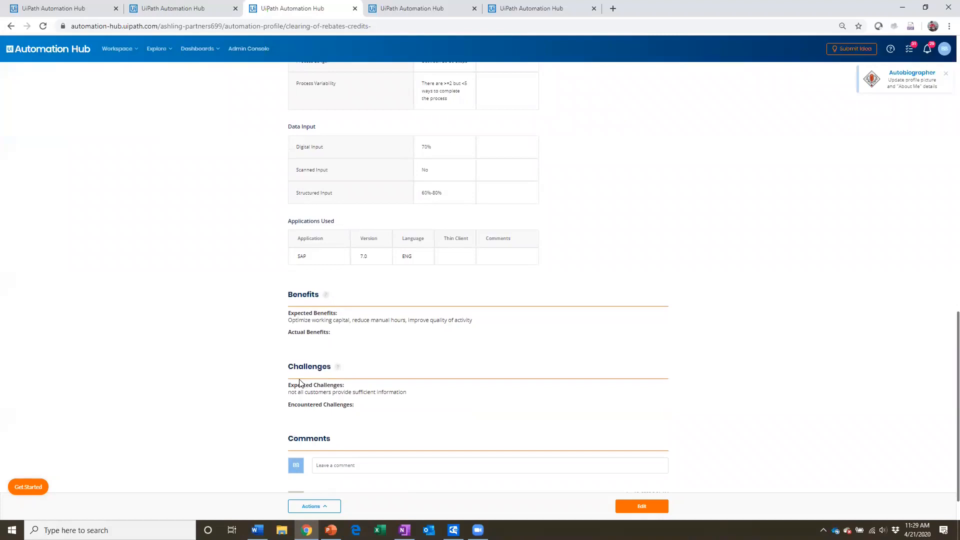
scroll(301, 383, down, 1)
scroll(301, 383, up, 10)
scroll(300, 378, up, 5)
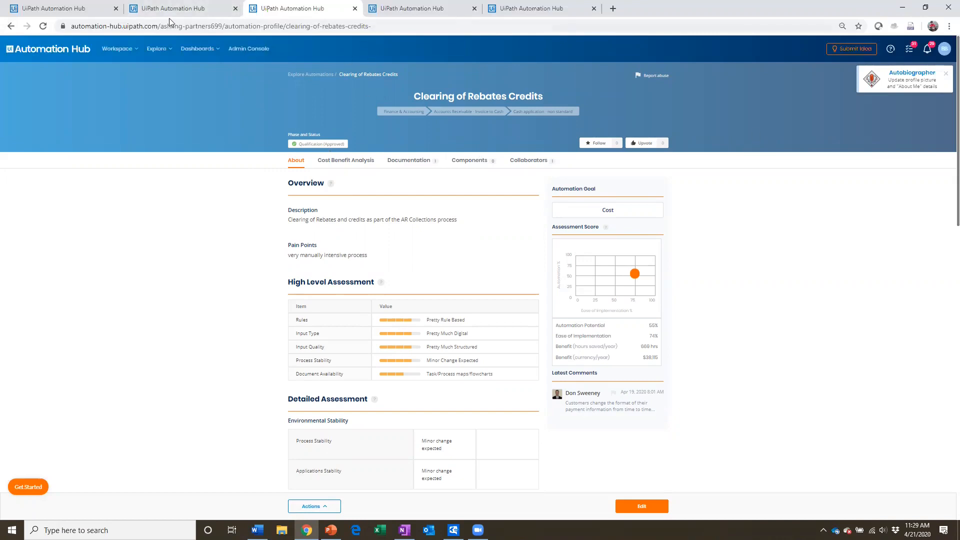
Step: Return to the list of all automations and start an employee-driven idea submission questionnaire
click(75, 8)
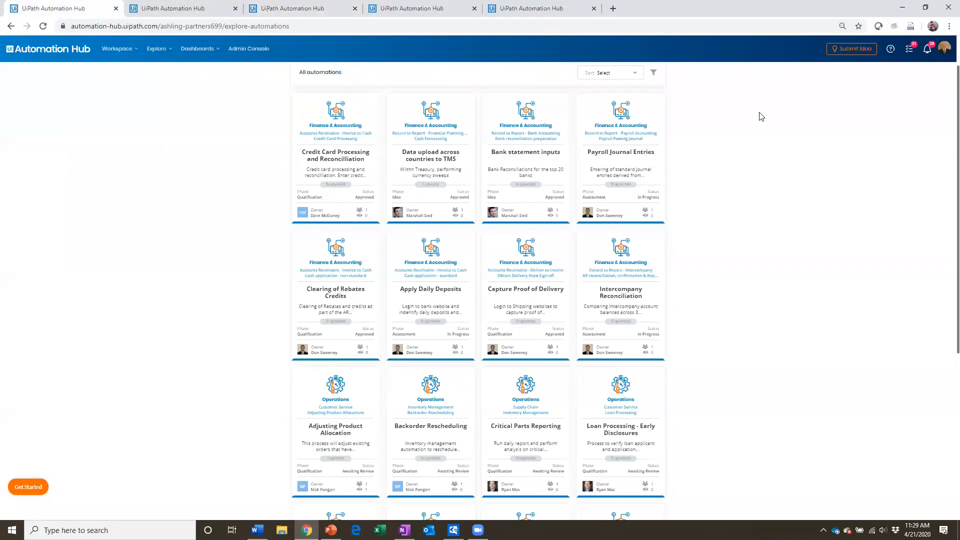
click(840, 52)
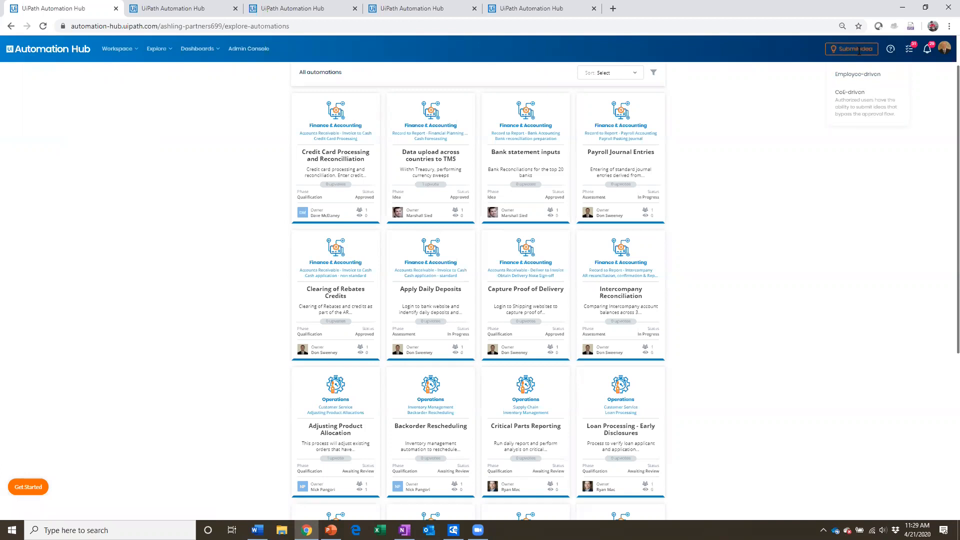
click(864, 80)
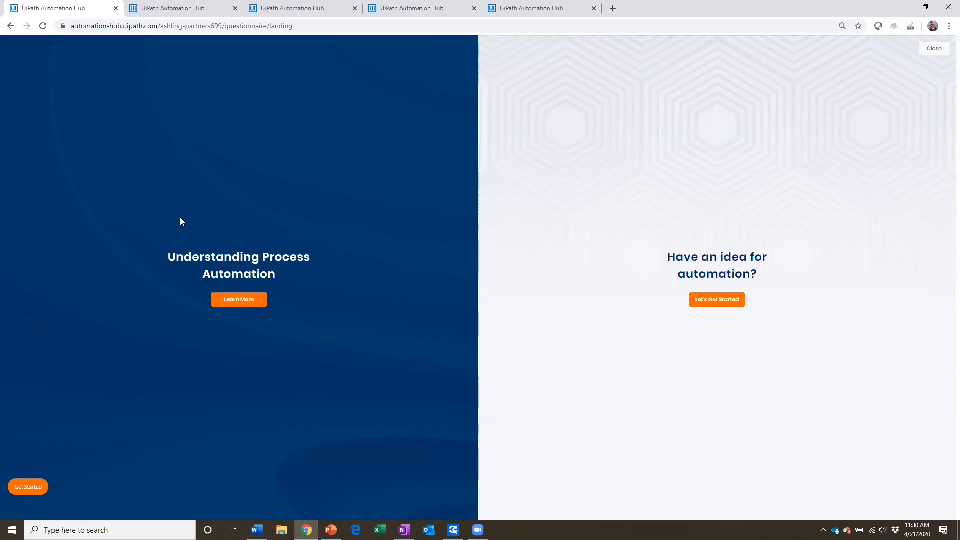
click(724, 303)
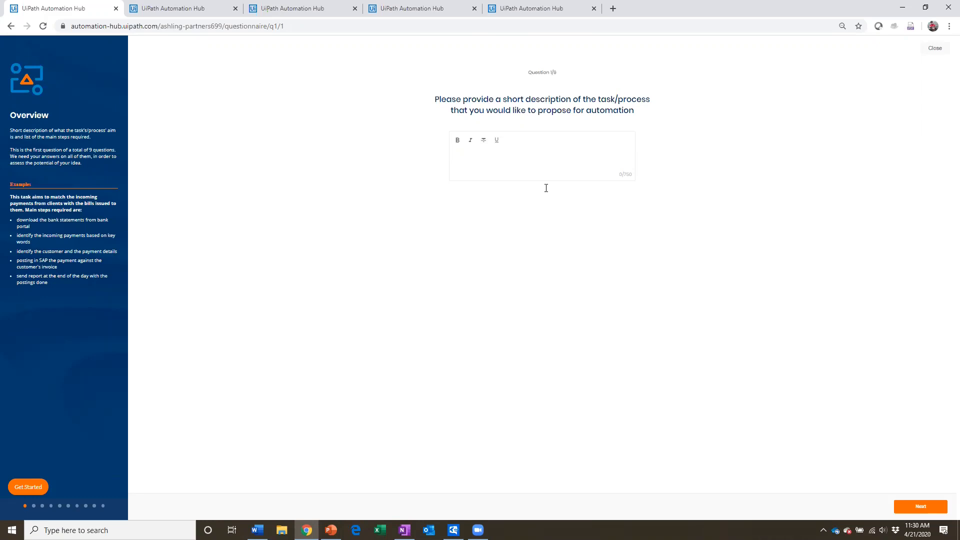
Step: Enter "Short Des" as the process description and "P" as the automation name, submitting both answers
text(Short Description)
click(916, 506)
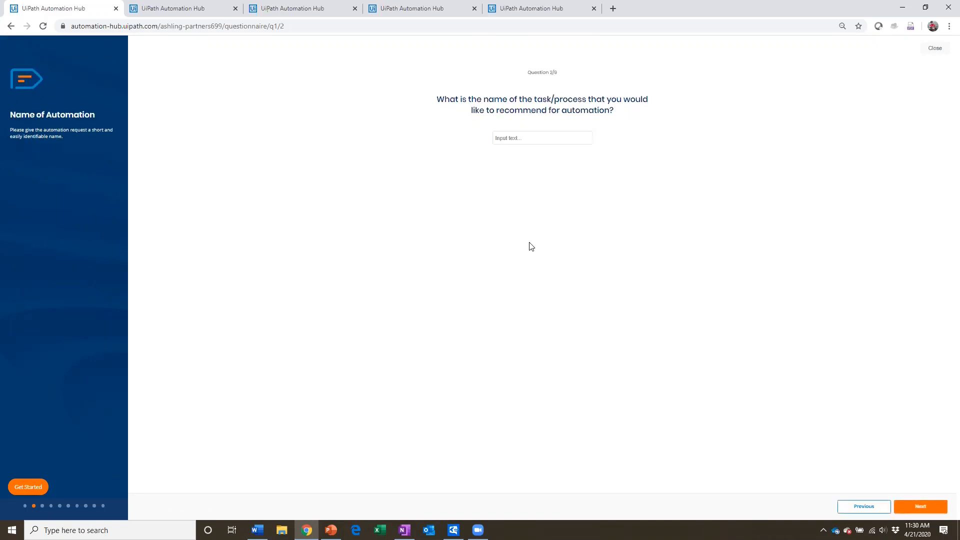
text(Process Name)
click(912, 506)
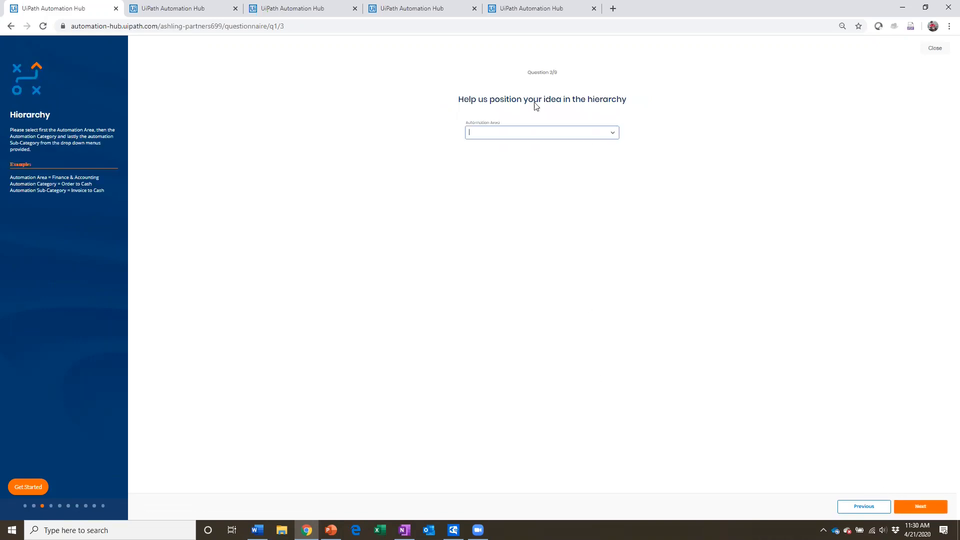
Step: Position the idea under Finance & Accounting, category Record to Report - Inventory, sub-category Items for purchase, and continue to the next question
click(579, 133)
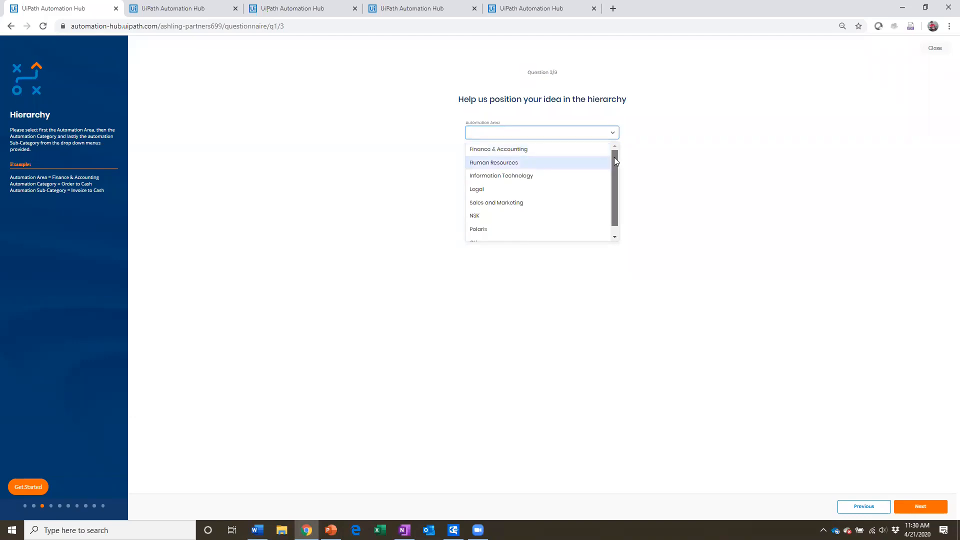
mouse_move(614, 157)
mouse_down()
mouse_move(615, 166)
mouse_move(614, 156)
mouse_up()
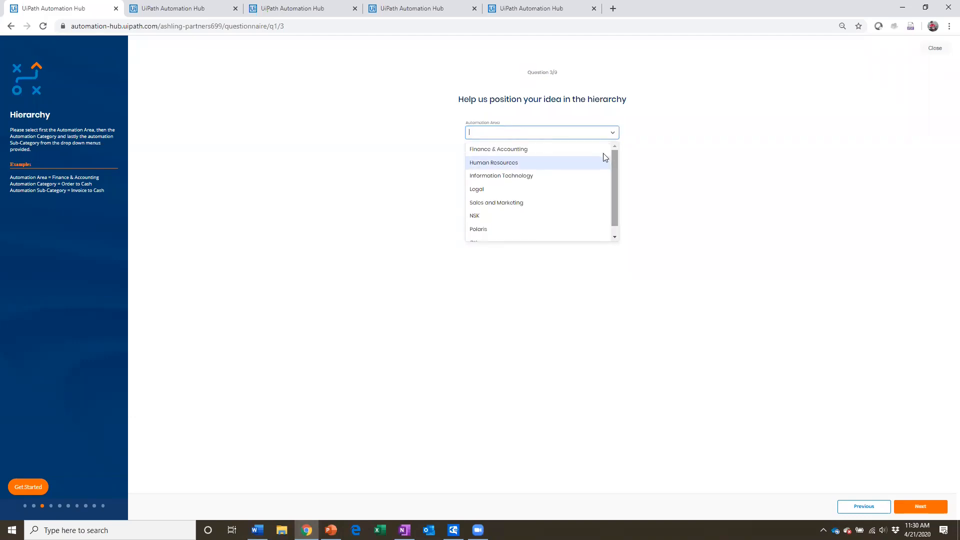
click(506, 155)
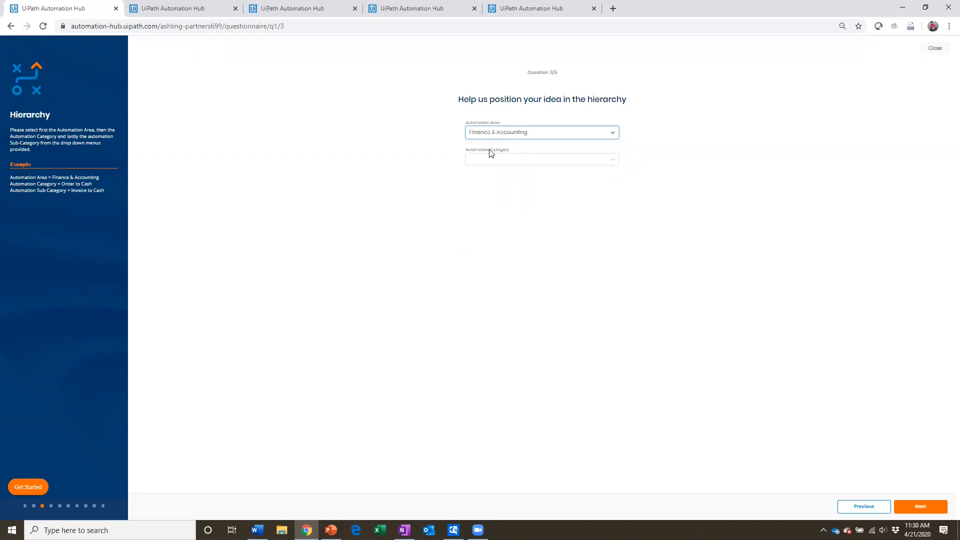
click(509, 159)
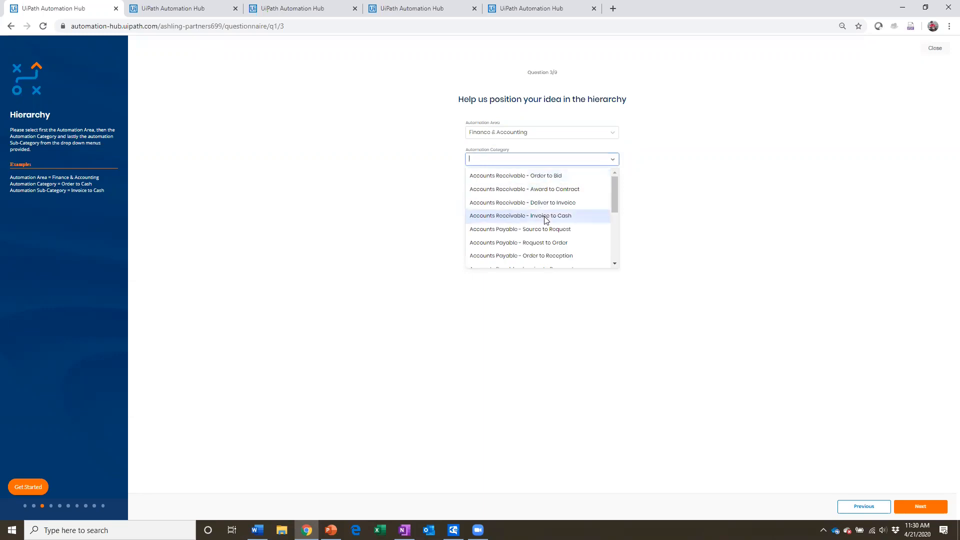
scroll(546, 220, down, 1)
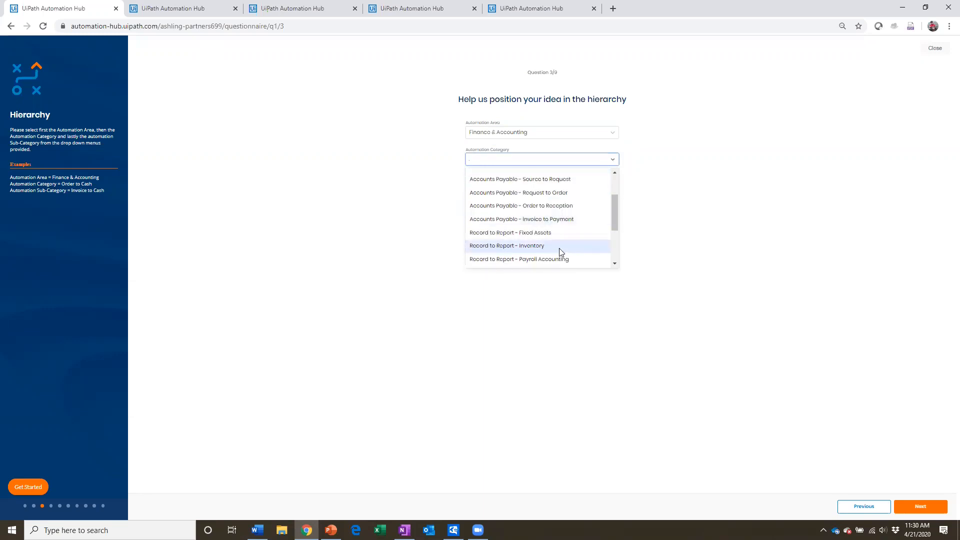
scroll(570, 216, down, 1)
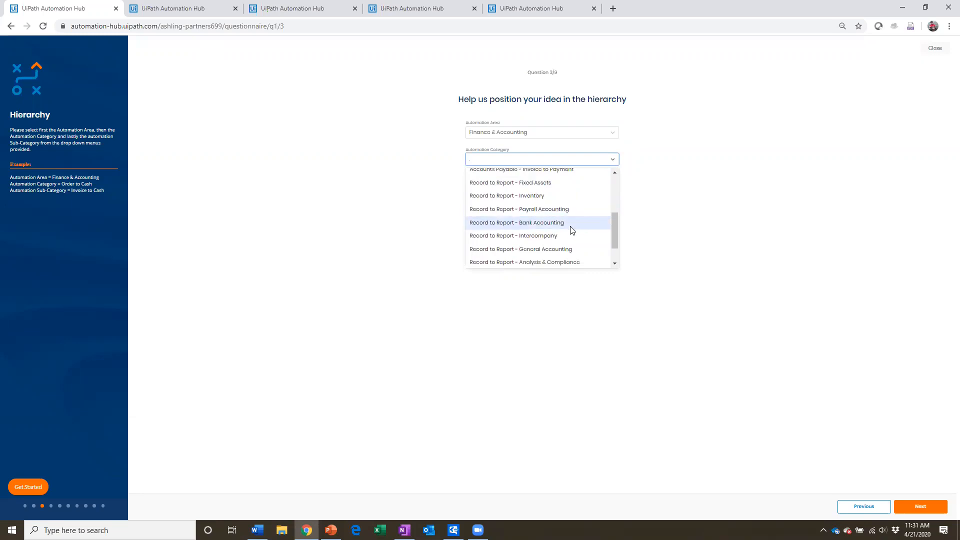
click(541, 196)
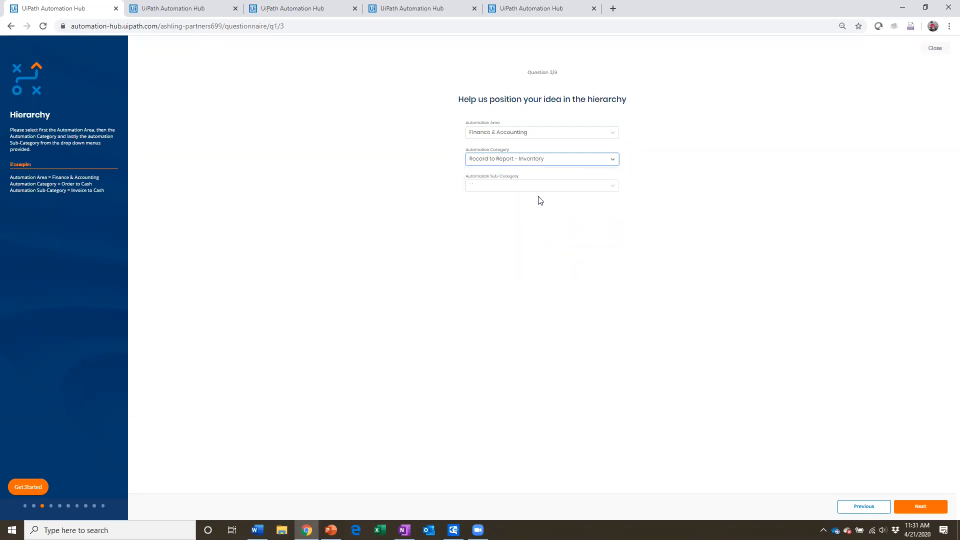
click(566, 193)
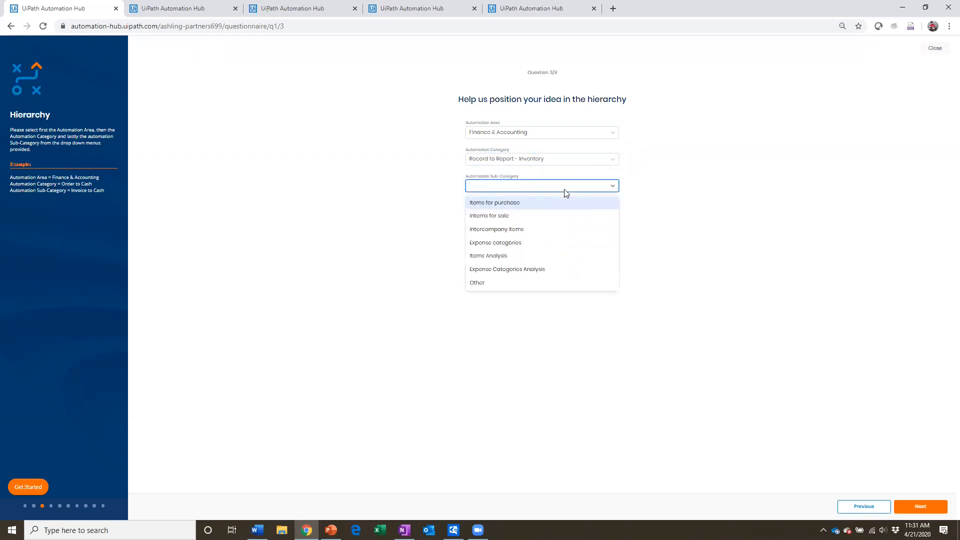
click(559, 208)
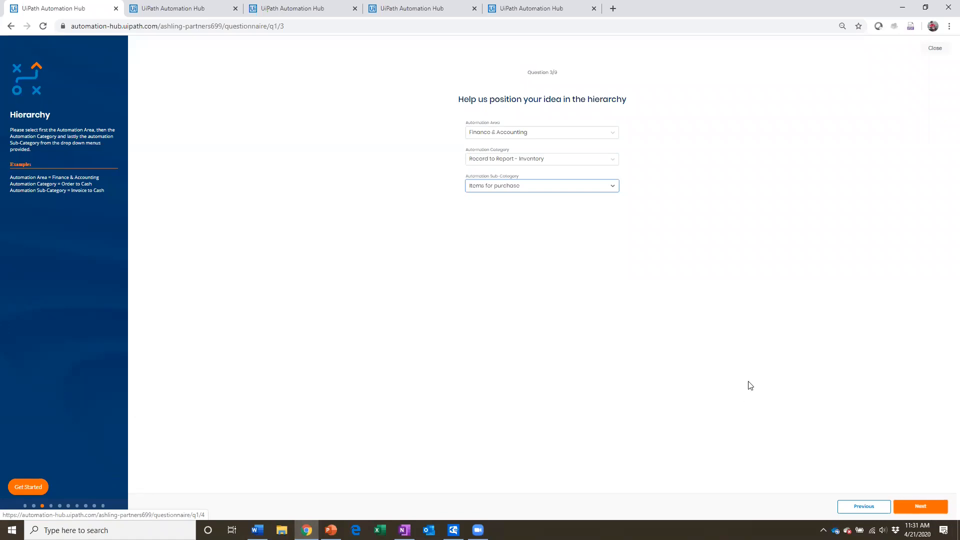
click(928, 509)
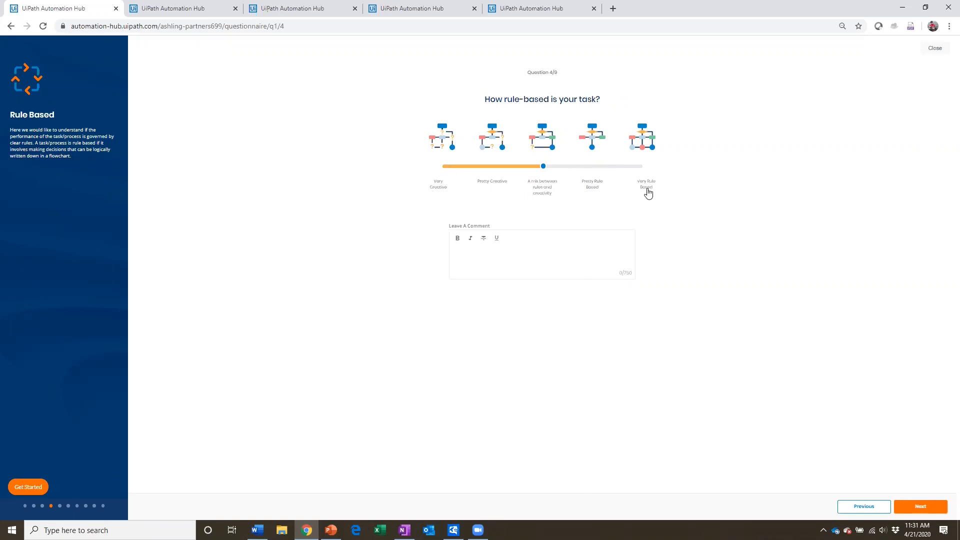
Step: Rate the task as Pretty Rule Based and its input data as Pretty Much Digital, submitting both answers
click(592, 167)
click(913, 503)
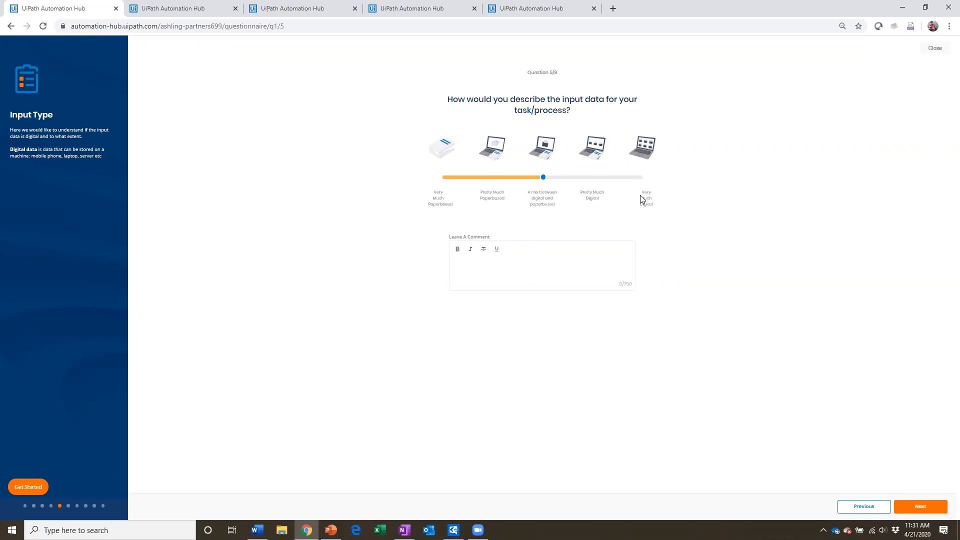
click(595, 177)
click(926, 508)
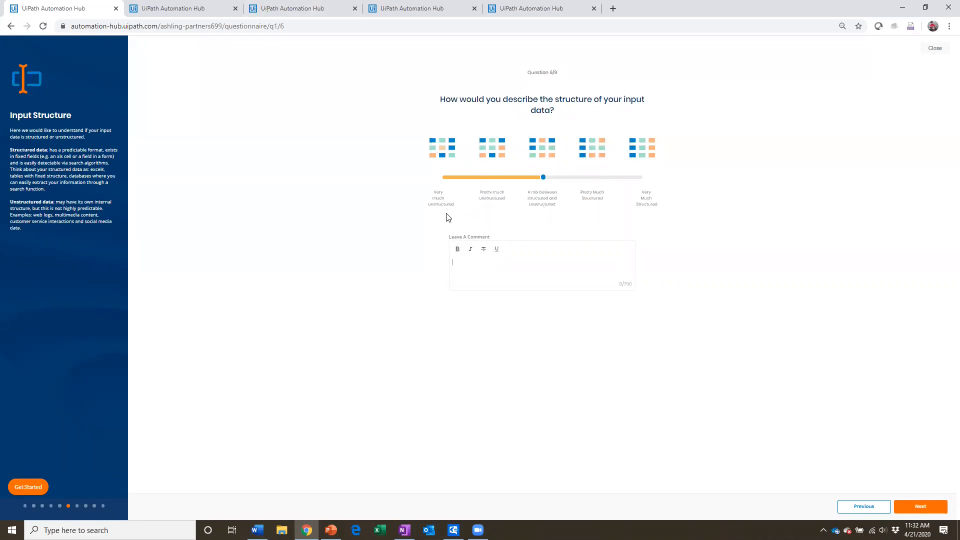
Step: Rate the input structure as Pretty Much Structured and process stability as Minor Change Expected, submitting both answers
click(596, 178)
click(920, 506)
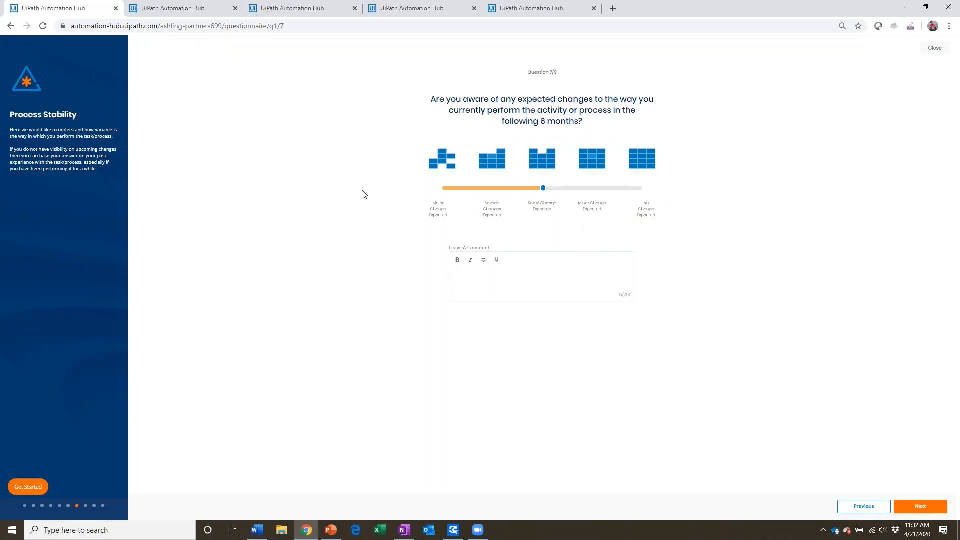
click(592, 190)
click(915, 507)
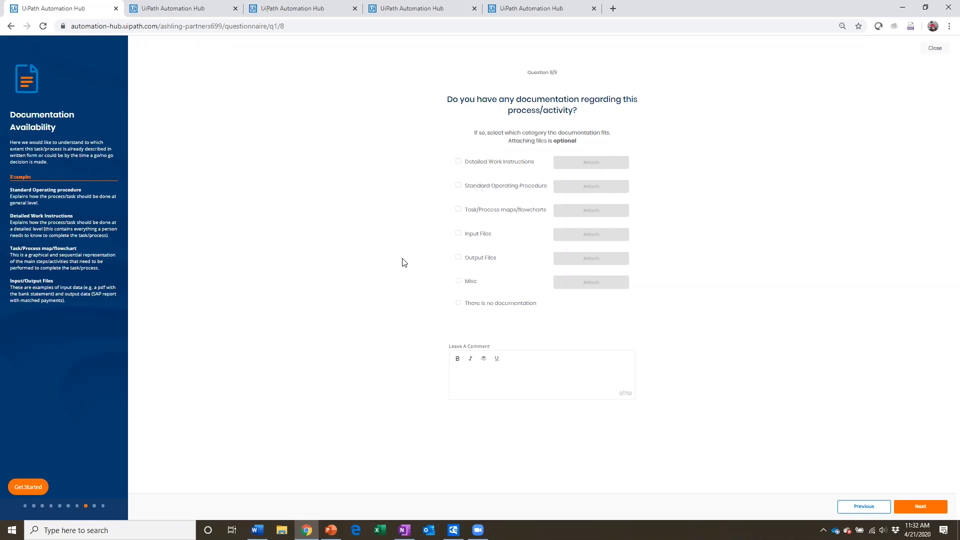
click(458, 185)
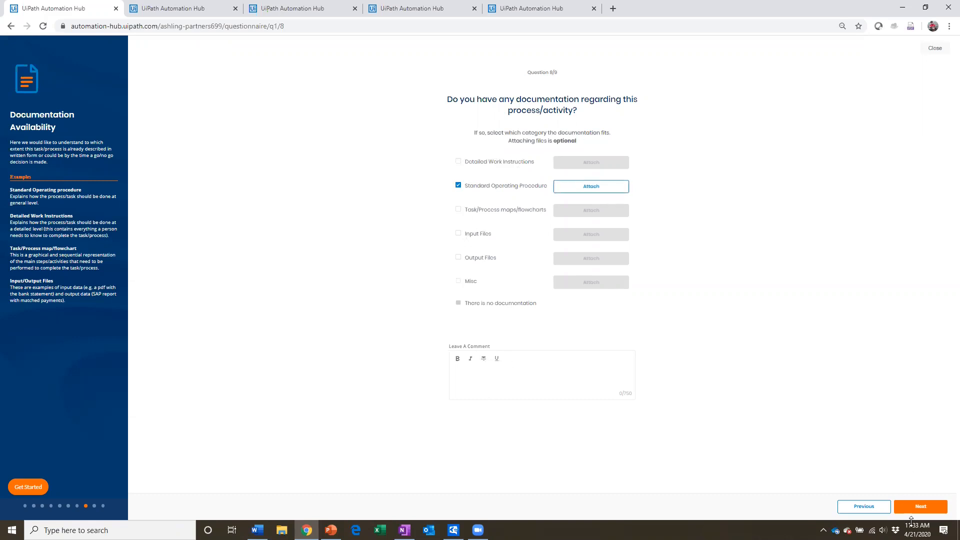
click(468, 189)
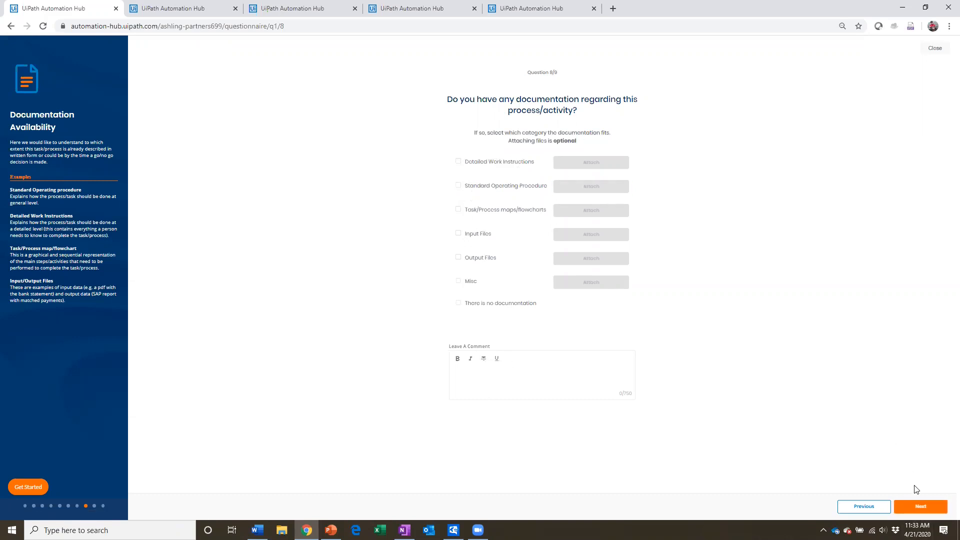
click(919, 507)
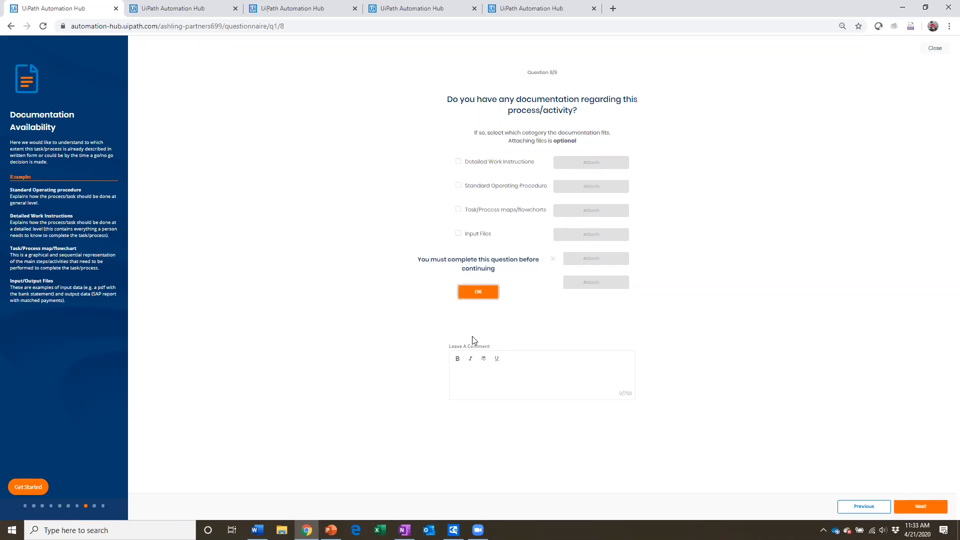
click(472, 294)
Step: Answer the documentation question with the comment "No documentation" and the option There is no documentation, and submit the answer
click(474, 371)
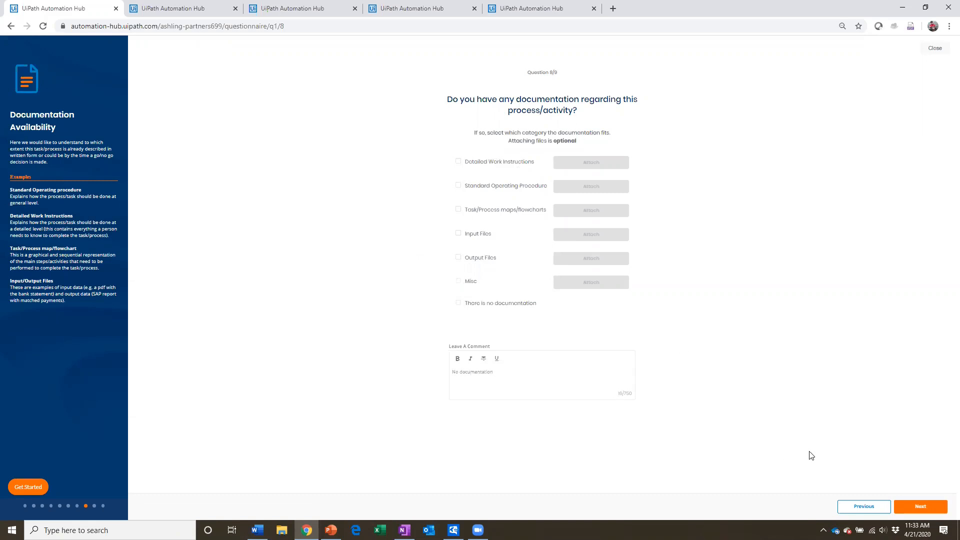
click(920, 506)
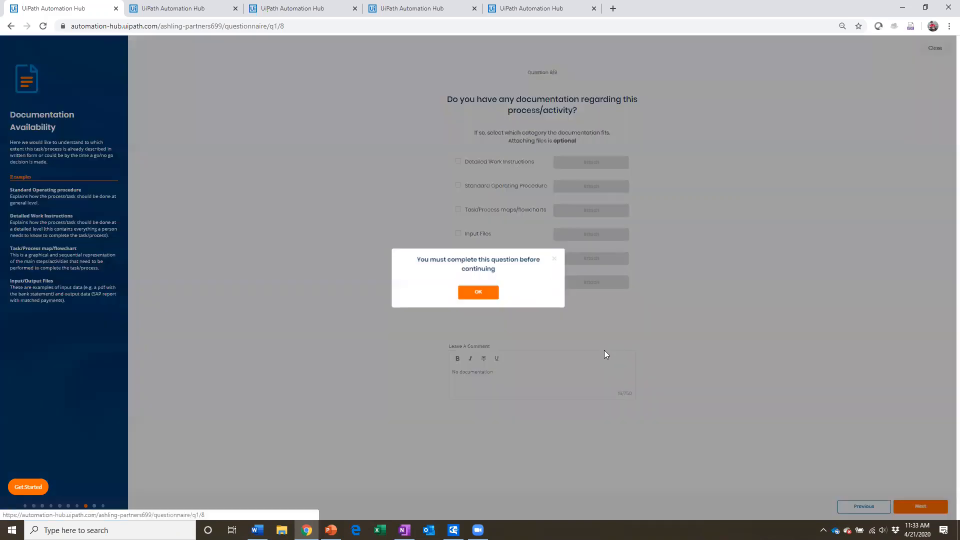
click(481, 294)
click(458, 304)
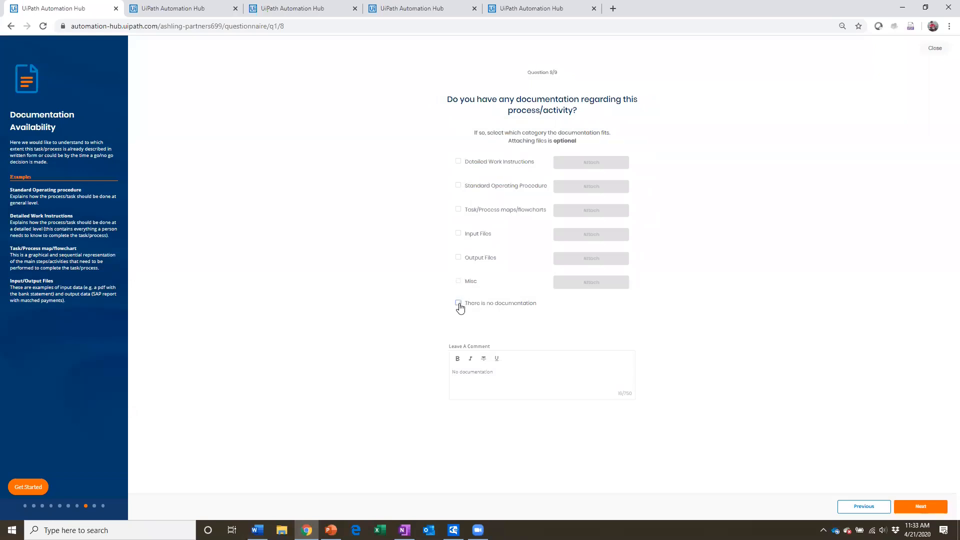
click(919, 506)
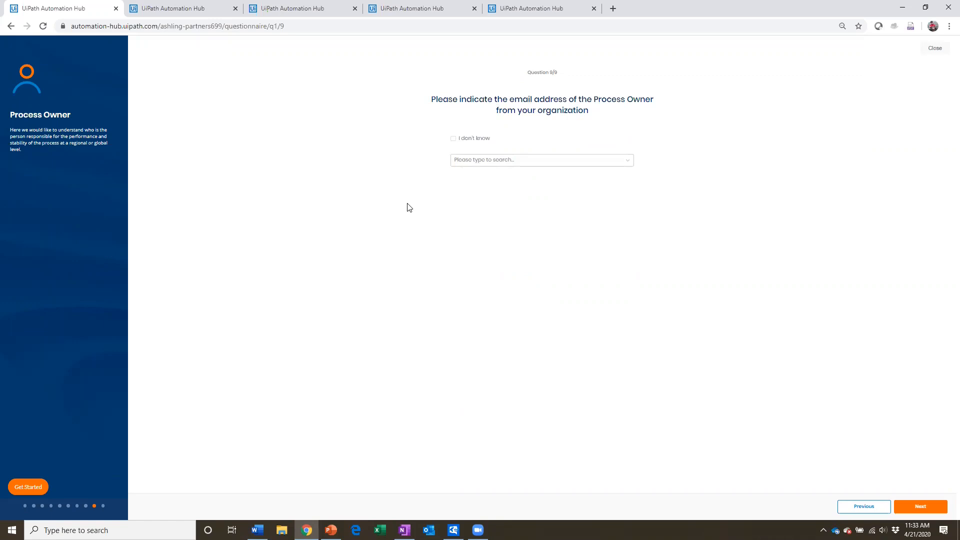
Step: Select a colleague's email address as the Process Owner and continue to the idea review
click(483, 162)
scroll(507, 225, down, 5)
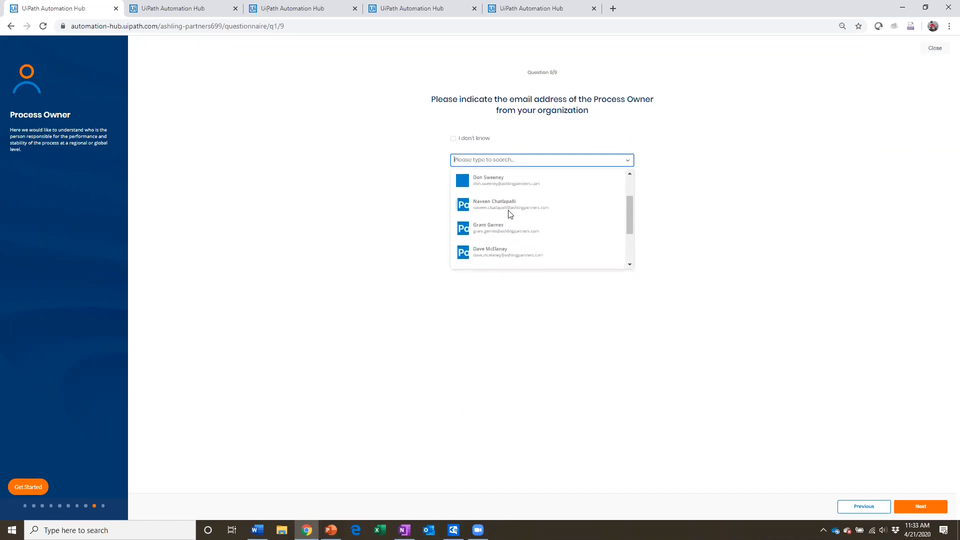
click(497, 229)
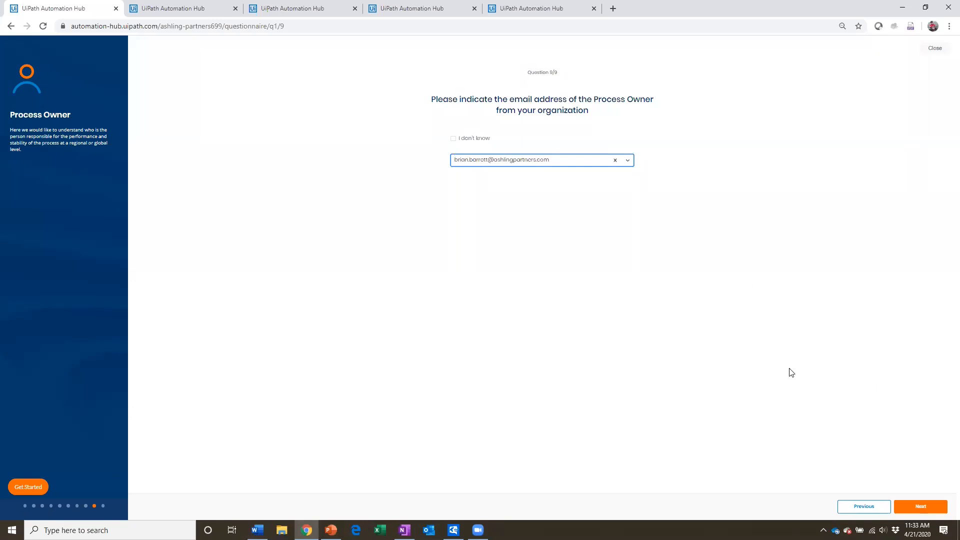
click(921, 507)
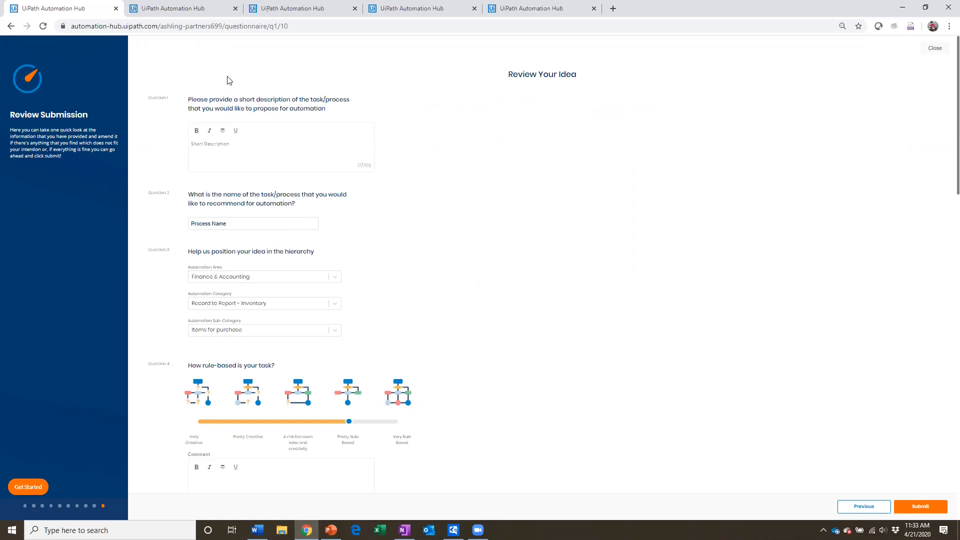
Step: Check the answers in the idea review and submit the idea for approval
scroll(405, 110, down, 1)
scroll(404, 116, up, 1)
click(921, 506)
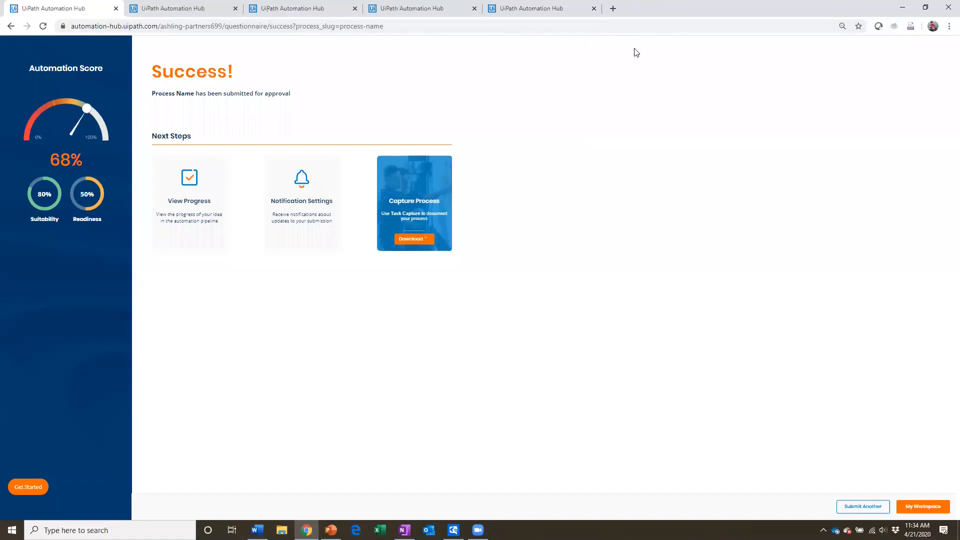
Step: Bring up the K-1 Processing automation profile in a maximized window and open it for editing
key(super+Down)
click(712, 48)
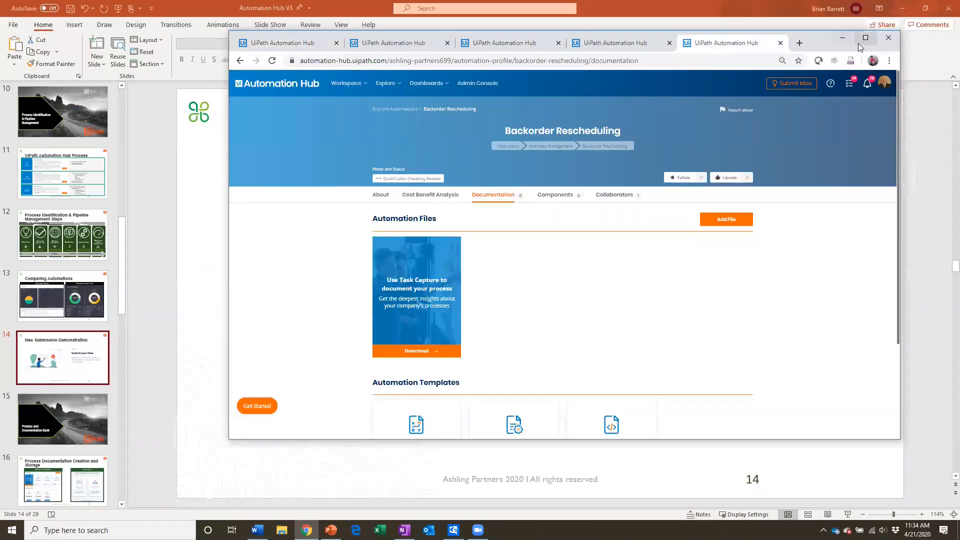
click(597, 45)
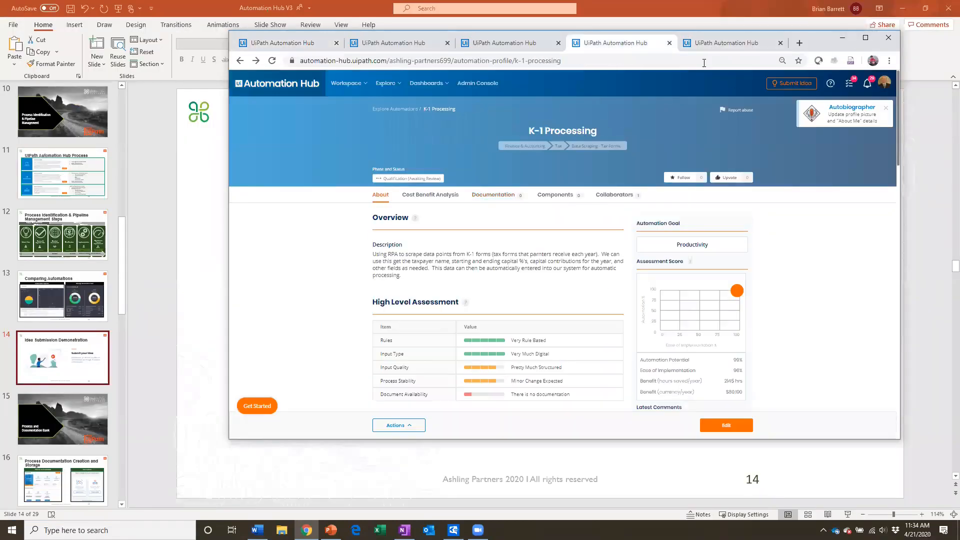
click(865, 38)
scroll(362, 265, down, 1)
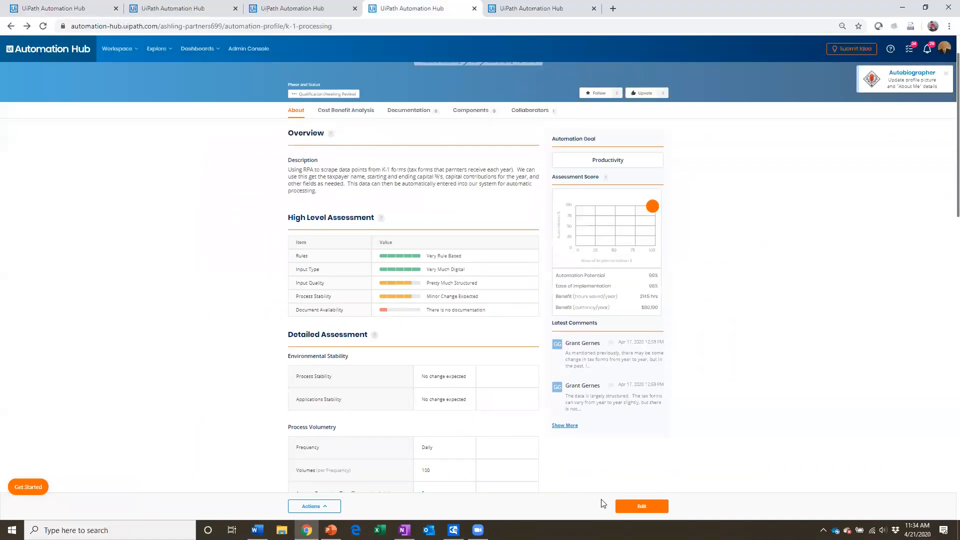
click(629, 507)
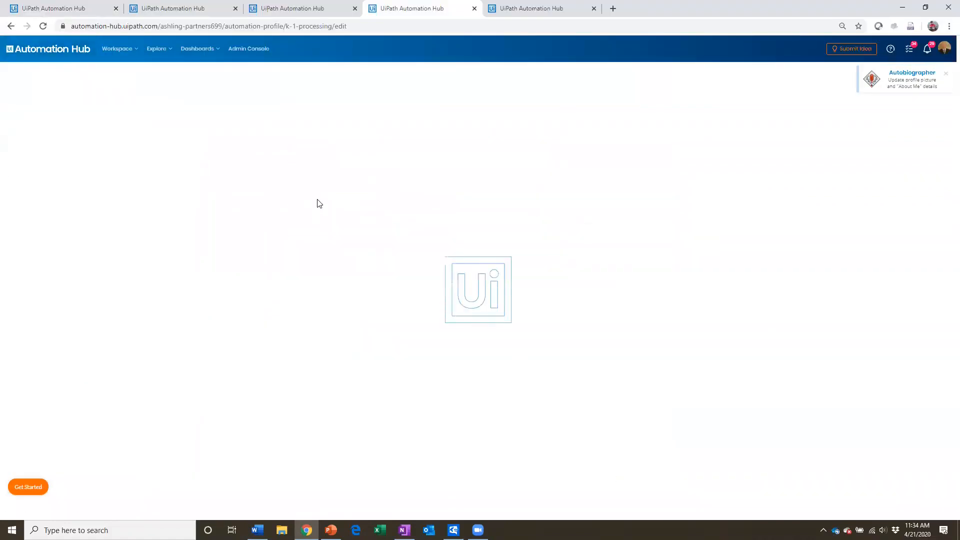
Step: Review the Overview and High Level Assessment sections and the available choices for the primary reason to automate
scroll(388, 287, down, 1)
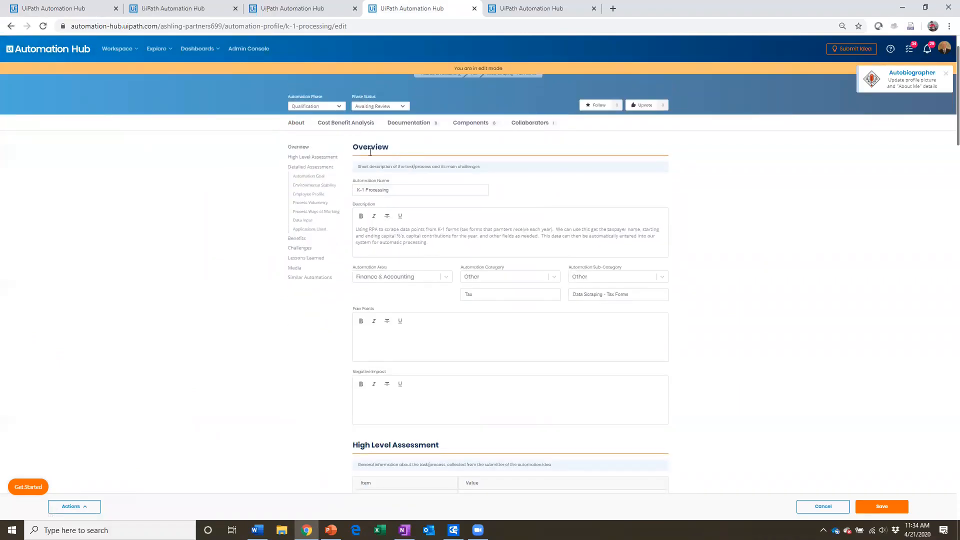
scroll(382, 150, down, 4)
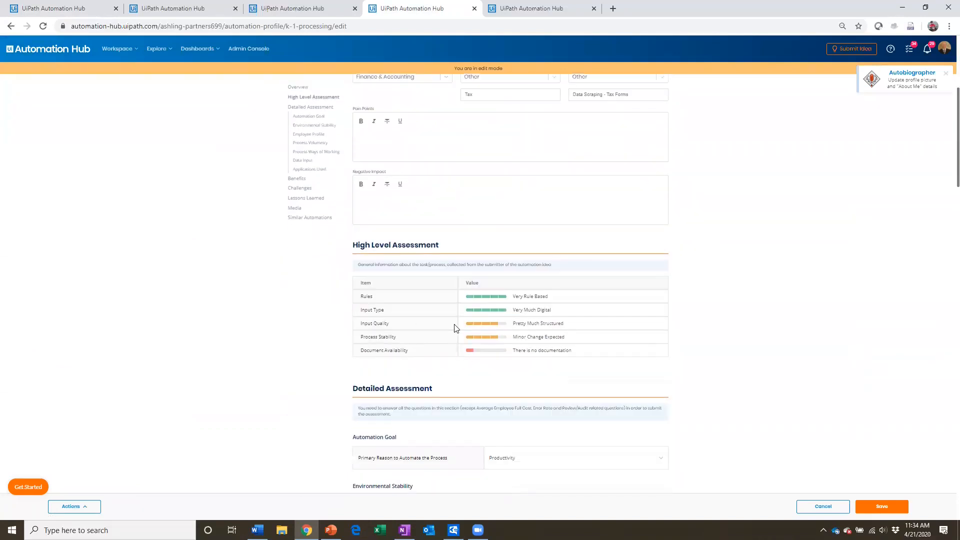
scroll(458, 332, down, 3)
click(661, 309)
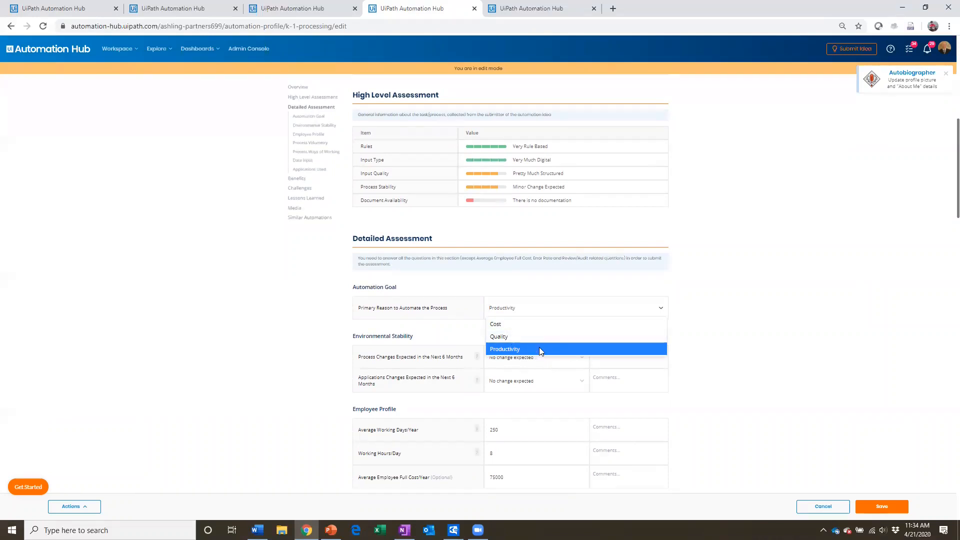
click(269, 338)
Step: Inspect the Environmental Stability choices for process changes and application changes expected in the next 6 months
scroll(315, 337, down, 1)
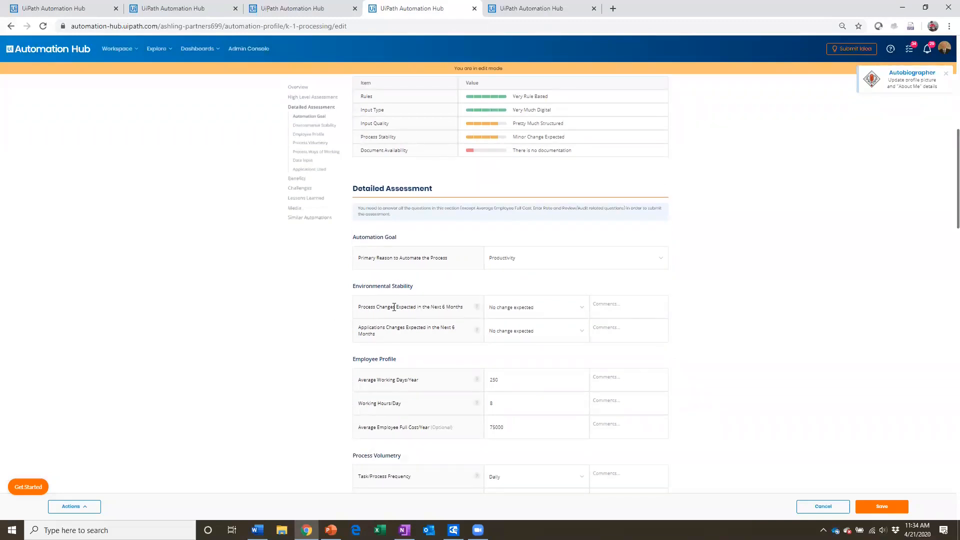
click(583, 310)
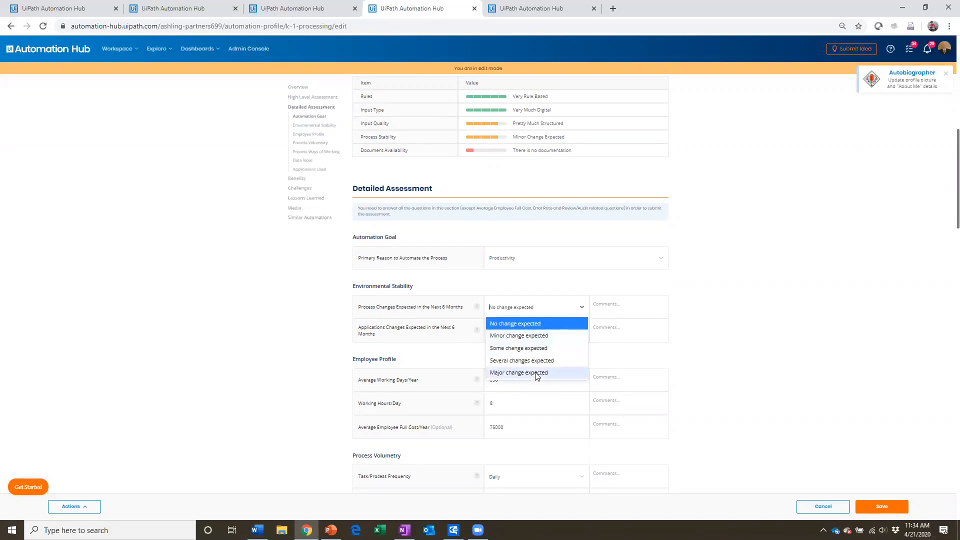
click(261, 345)
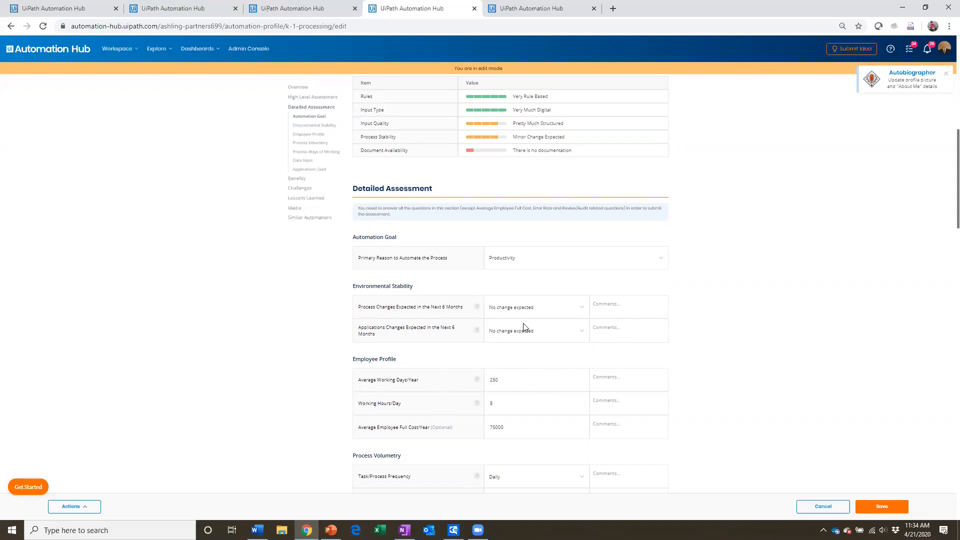
click(539, 329)
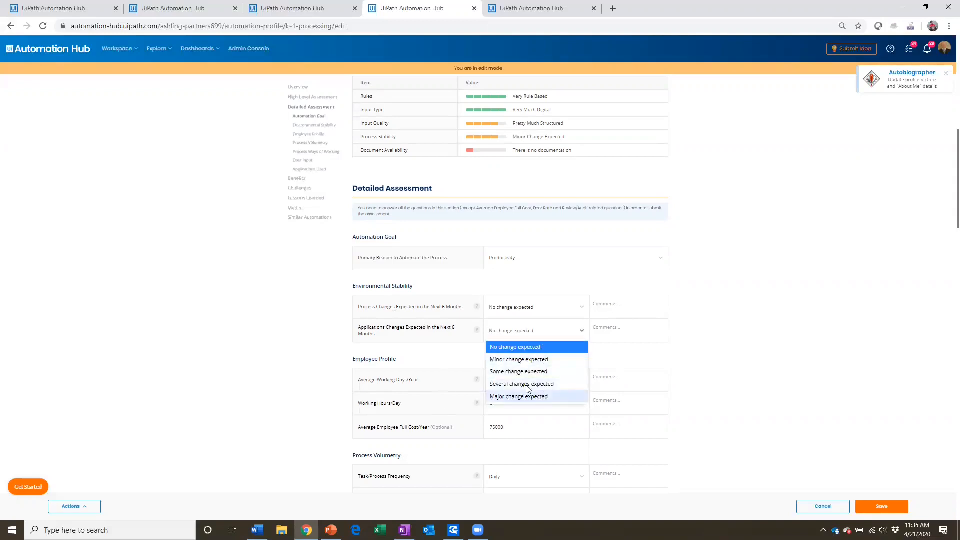
click(191, 295)
Step: Examine the Employee Profile and Process Volumetry questions, including processing, rework and review times
scroll(198, 289, down, 3)
scroll(198, 287, down, 1)
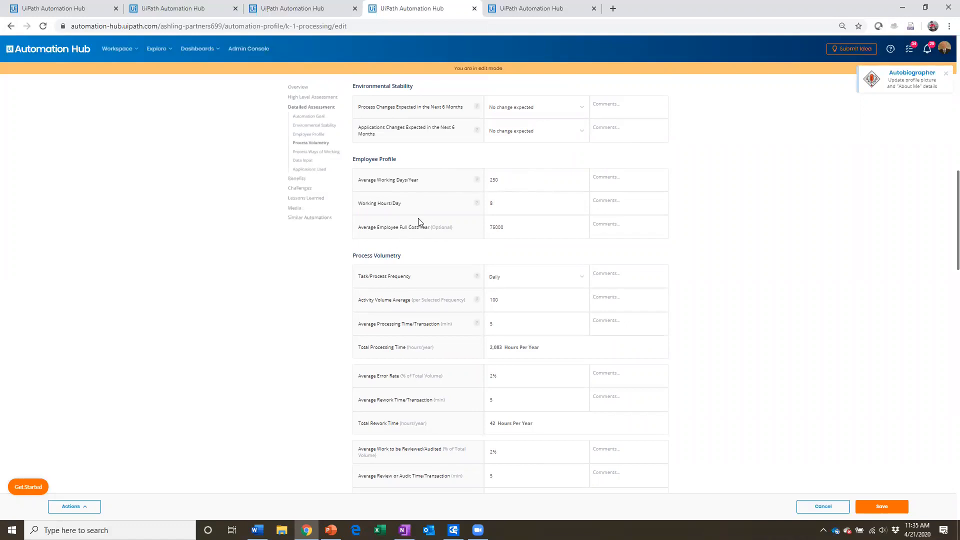
scroll(229, 260, down, 2)
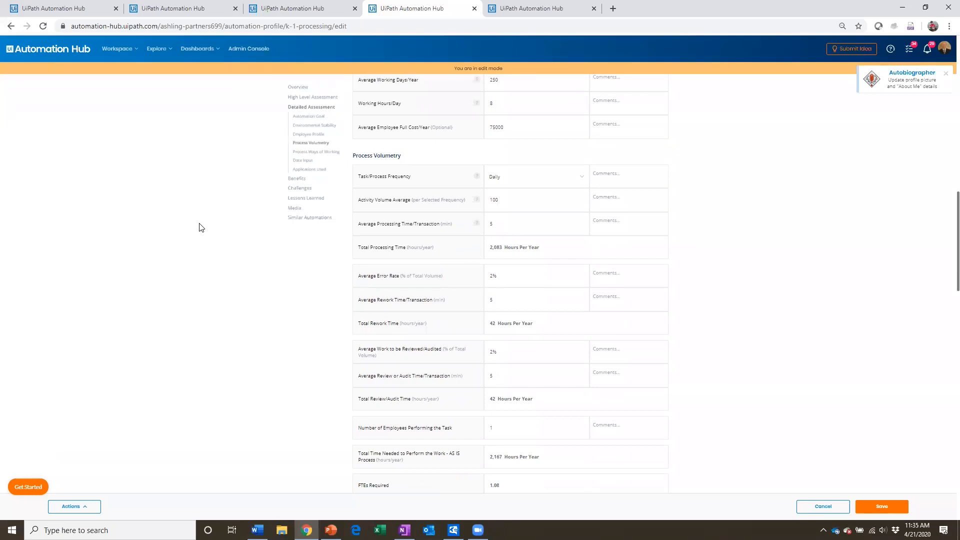
scroll(233, 201, up, 1)
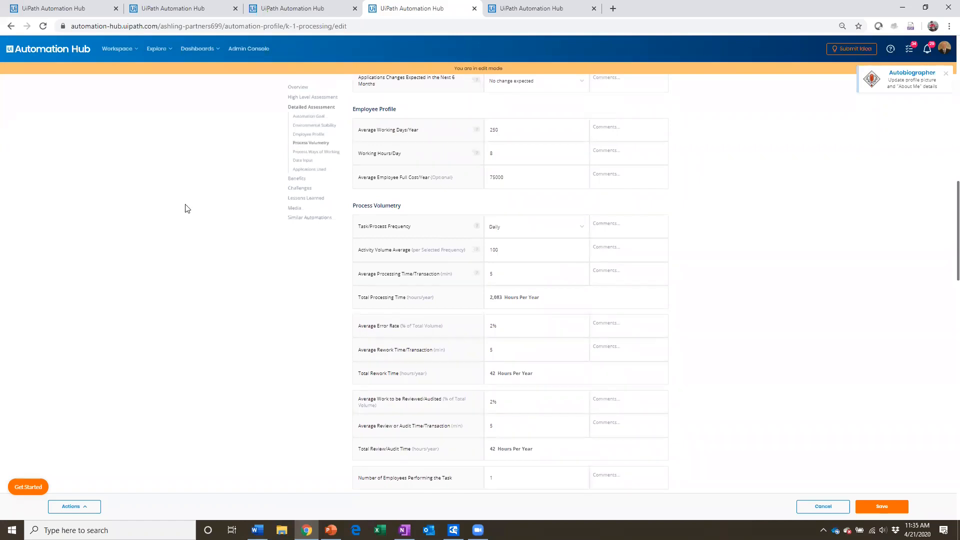
scroll(185, 209, down, 1)
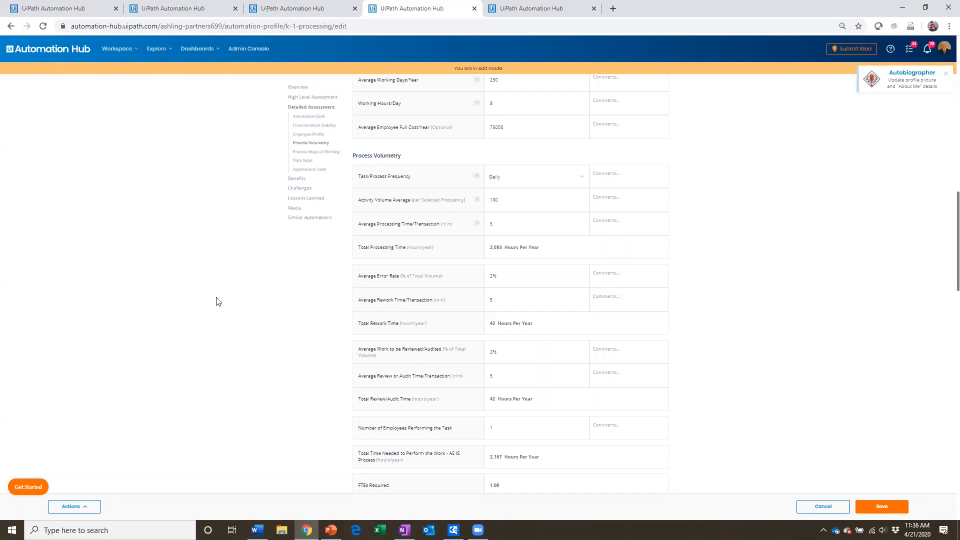
scroll(225, 293, down, 1)
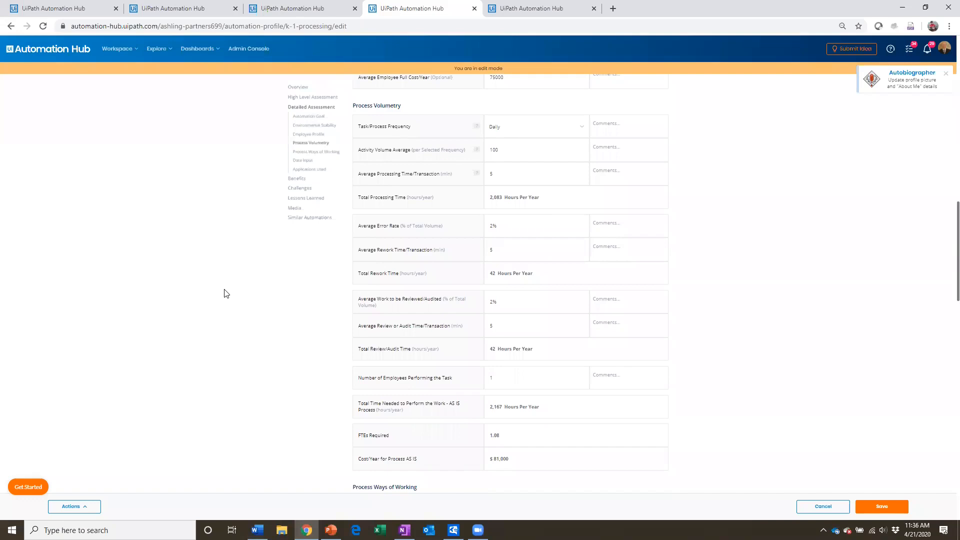
scroll(224, 293, down, 1)
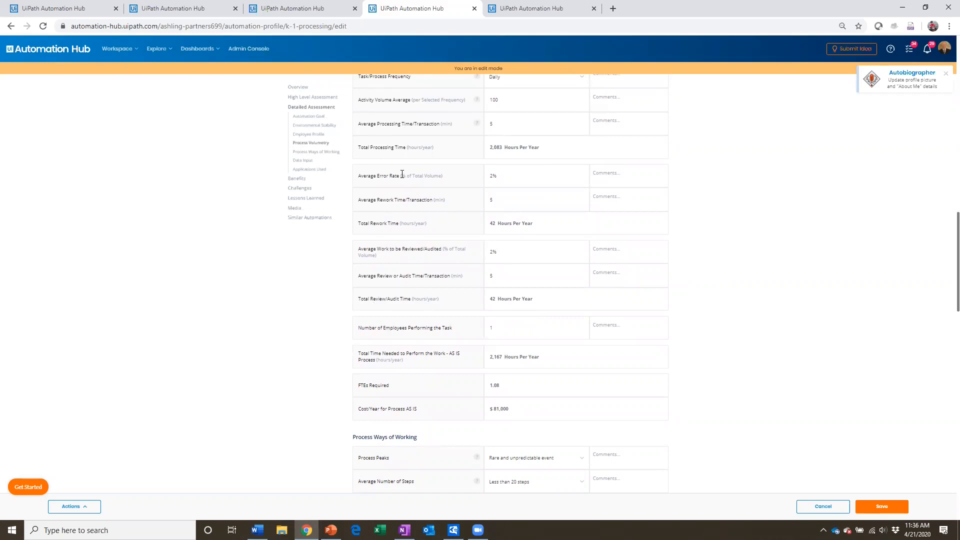
scroll(405, 385, down, 1)
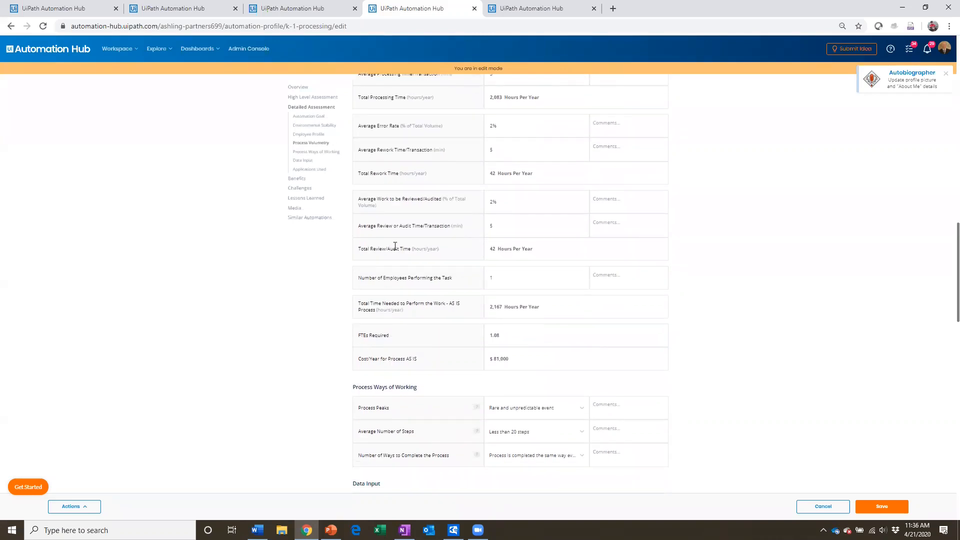
Step: Highlight the FTEs Required line and trace it back to the Process Volumetry and Employee Profile inputs
double_click(379, 337)
scroll(248, 388, down, 1)
scroll(249, 387, up, 3)
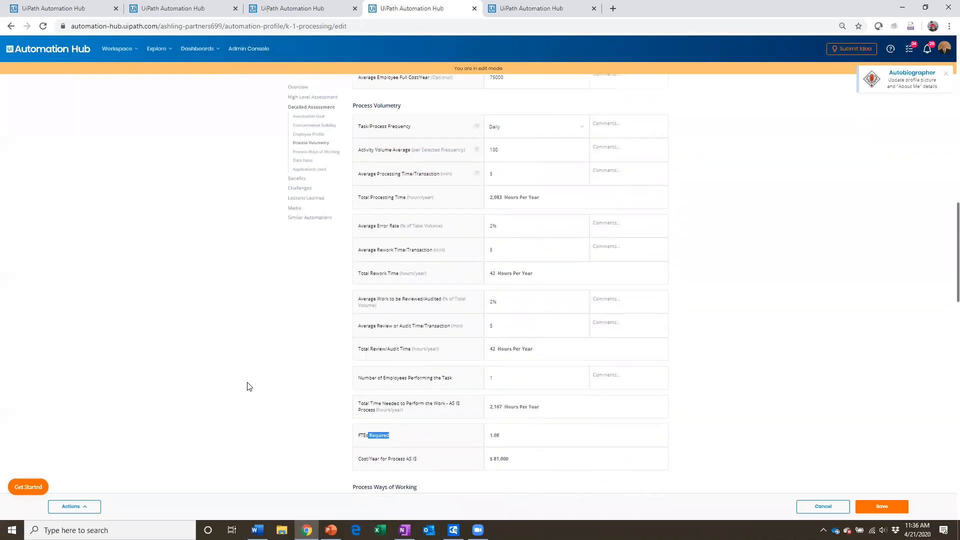
scroll(249, 387, up, 1)
scroll(248, 386, up, 3)
scroll(249, 386, up, 1)
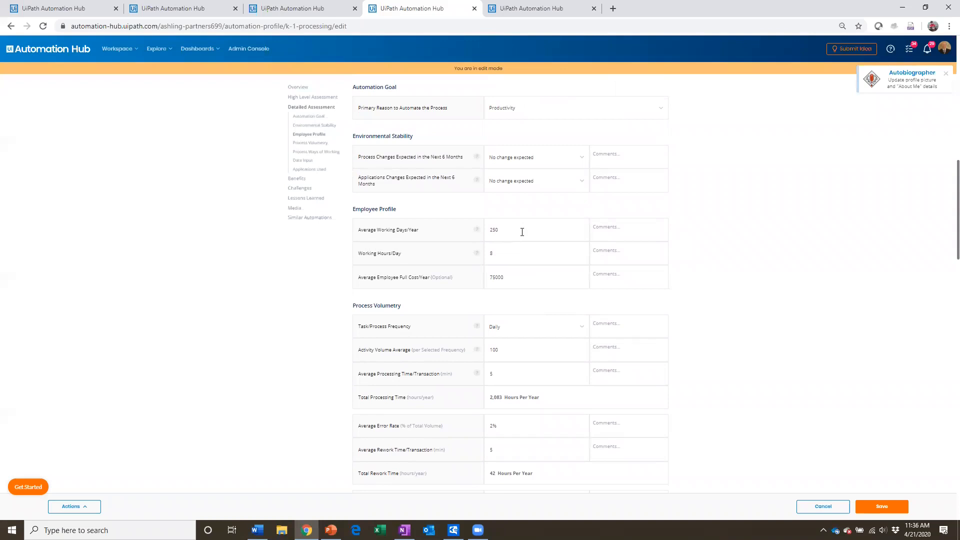
Step: Examine the Process Ways of Working, Data Input, Applications Used and Benefits sections of the assessment
scroll(504, 305, down, 3)
scroll(504, 301, down, 5)
scroll(504, 301, down, 2)
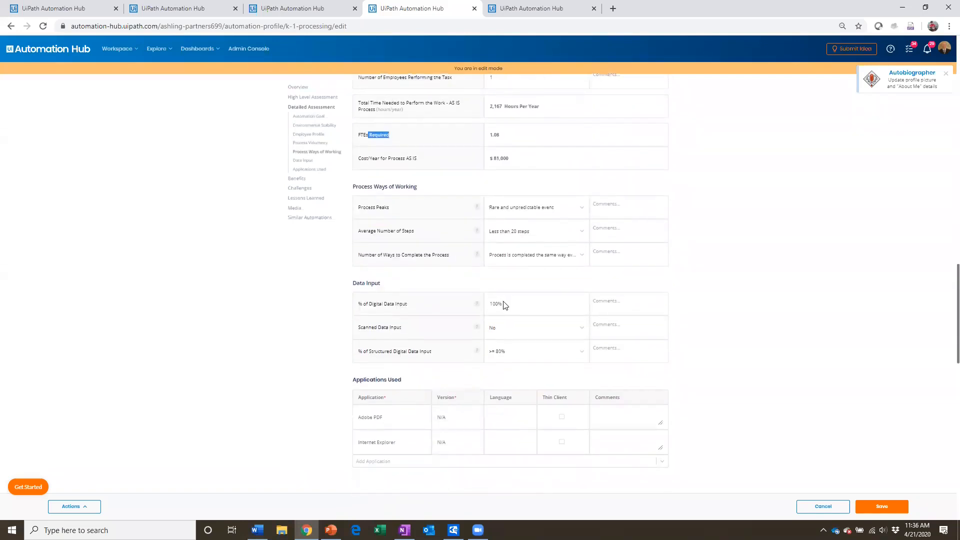
scroll(503, 306, down, 1)
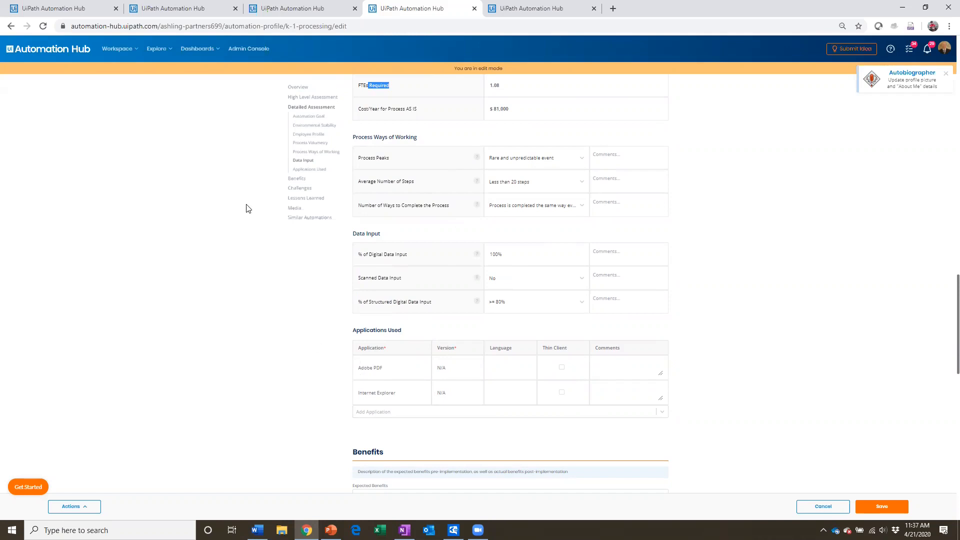
scroll(260, 389, down, 1)
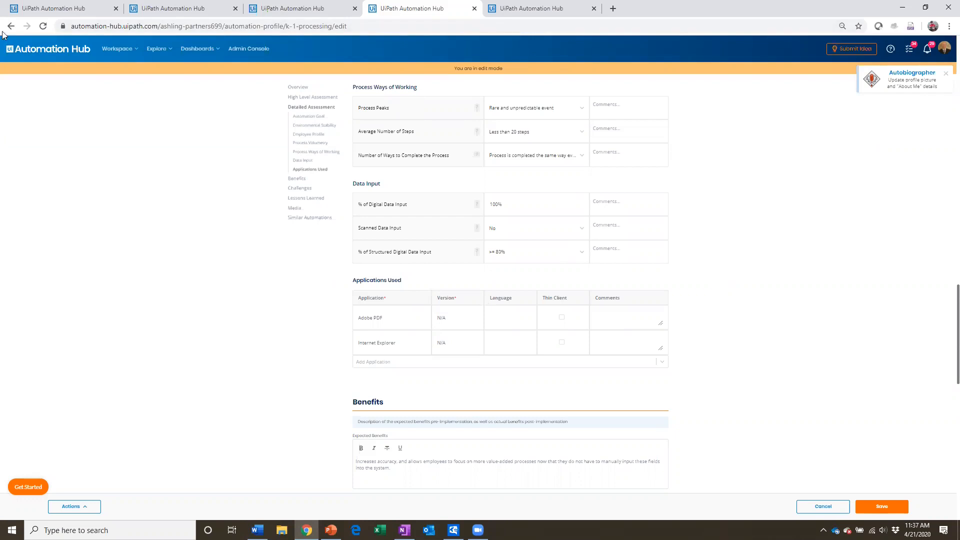
Step: Switch to the Automation Hub V3 presentation in PowerPoint and show slide 15, Process and Documentation Bank
mouse_move(330, 530)
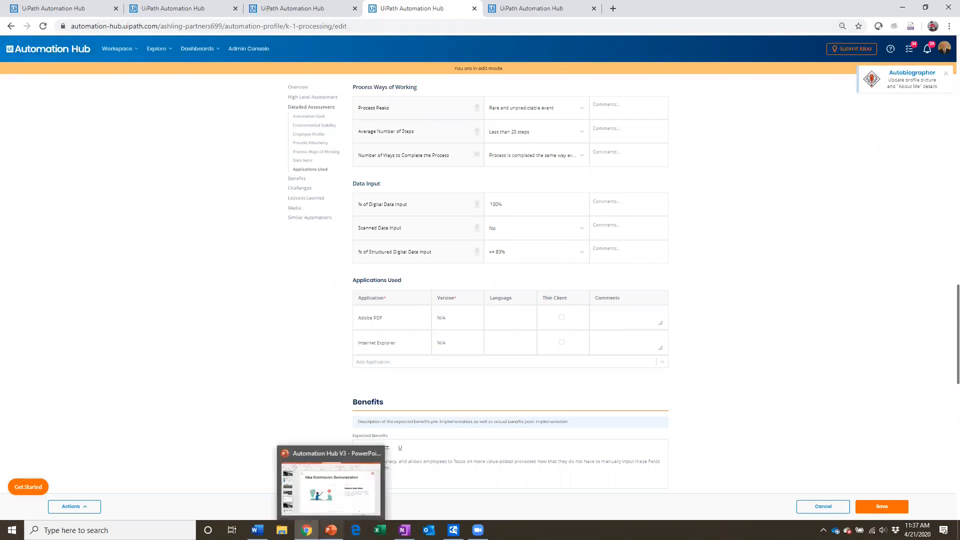
click(329, 498)
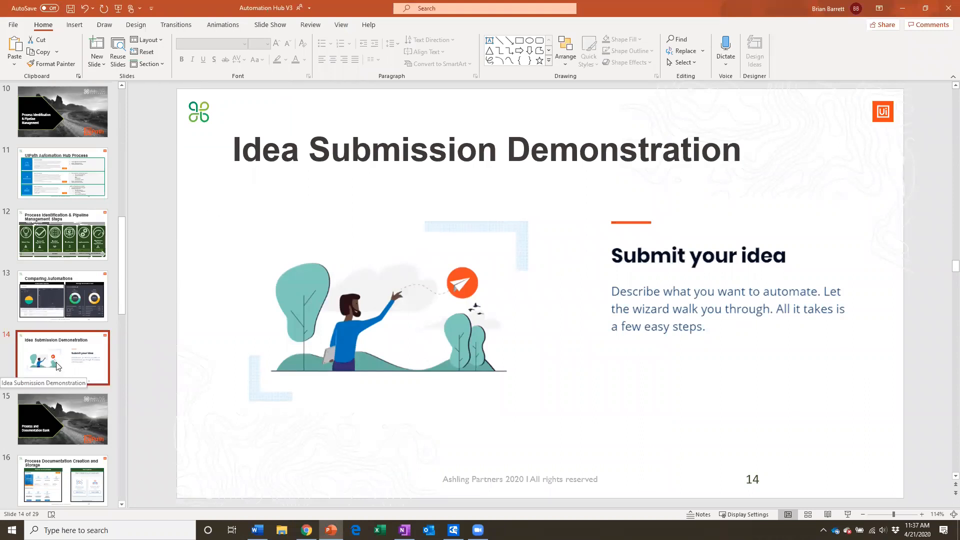
click(67, 414)
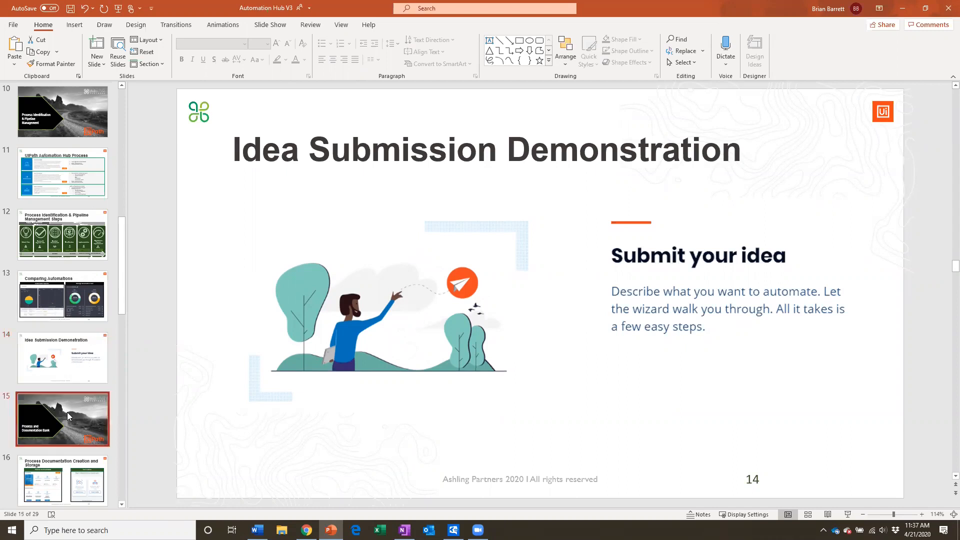
scroll(69, 418, down, 1)
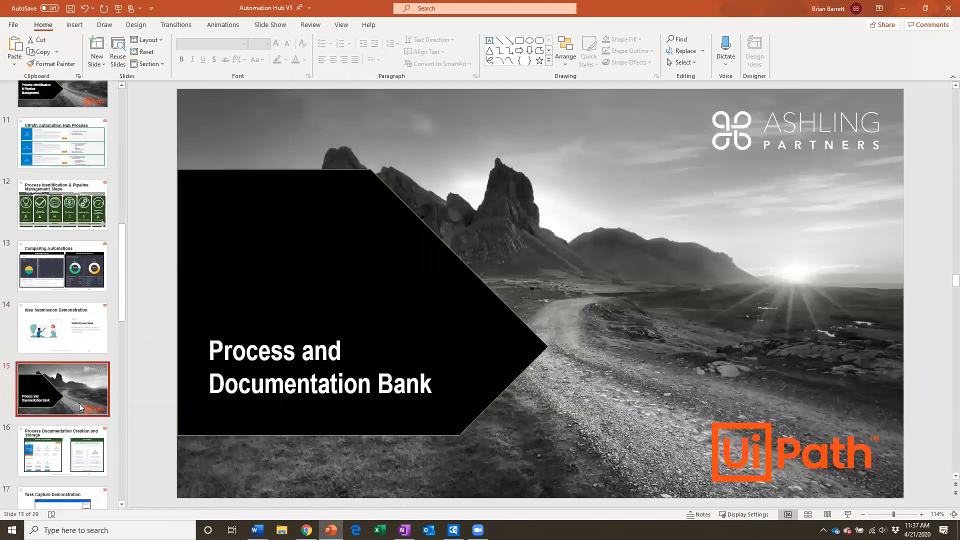